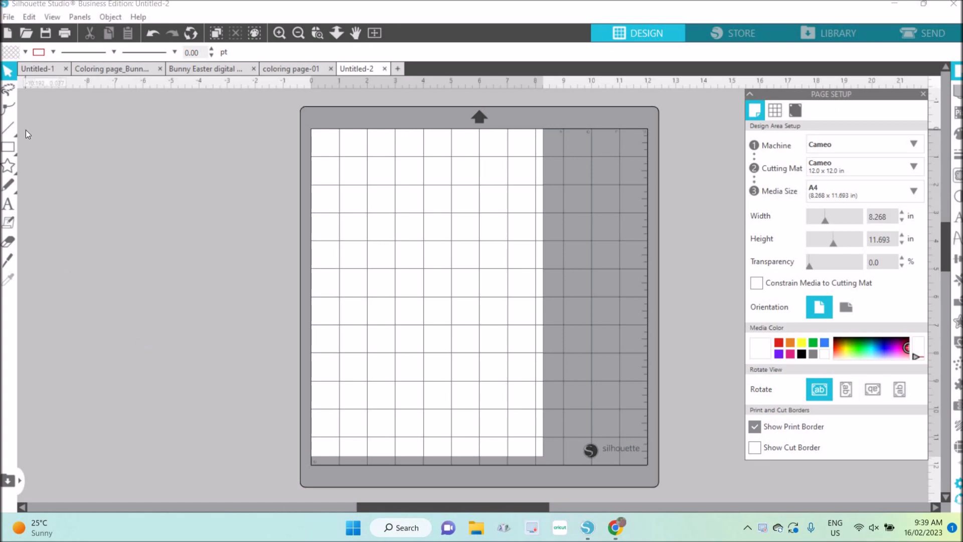
Open the banner image Digi set13 from the PNG 15 folder.
{"action": "left_click", "coordinate": [9, 18]}
{"action": "left_click", "coordinate": [42, 60]}
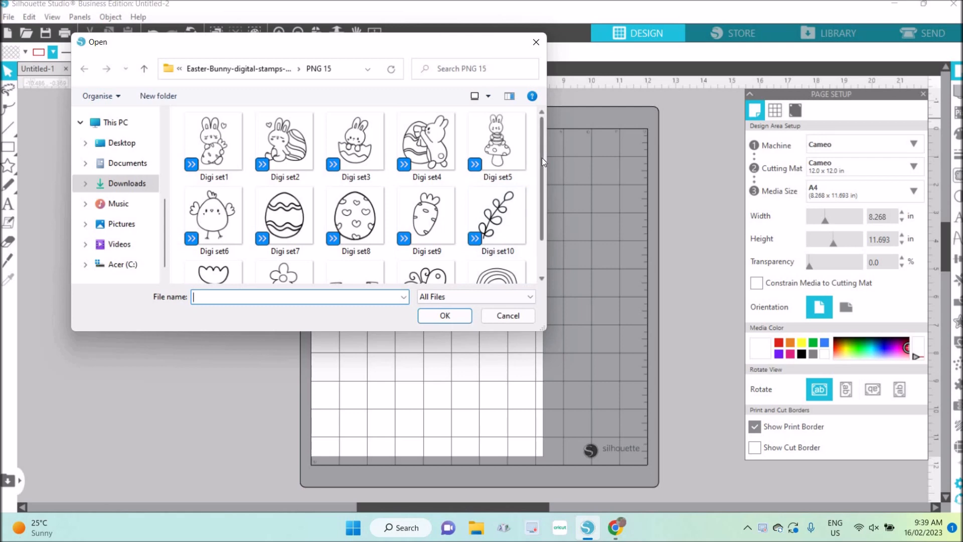
{"action": "scroll", "coordinate": [543, 164], "scroll_direction": "down", "scroll_amount": 1}
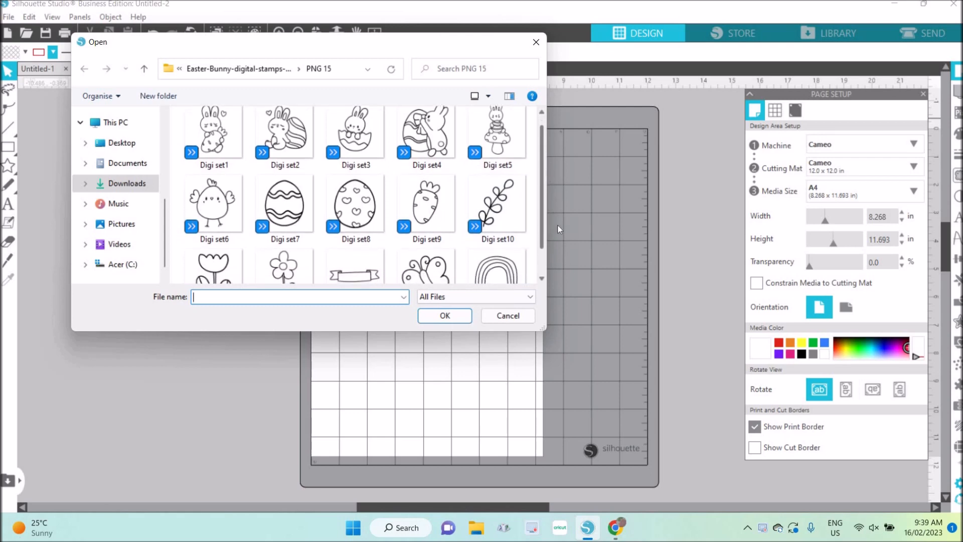
{"action": "scroll", "coordinate": [558, 225], "scroll_direction": "down", "scroll_amount": 3}
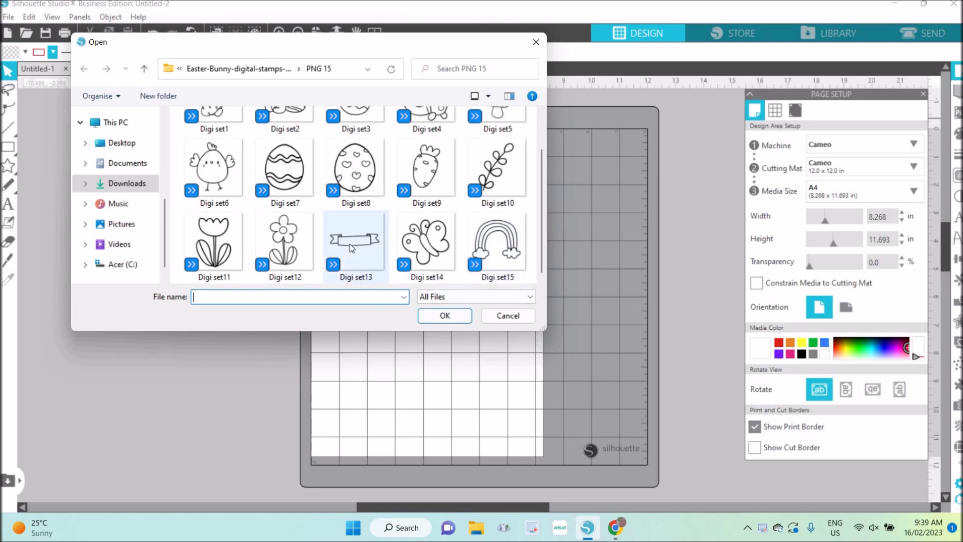
{"action": "left_click", "coordinate": [374, 269]}
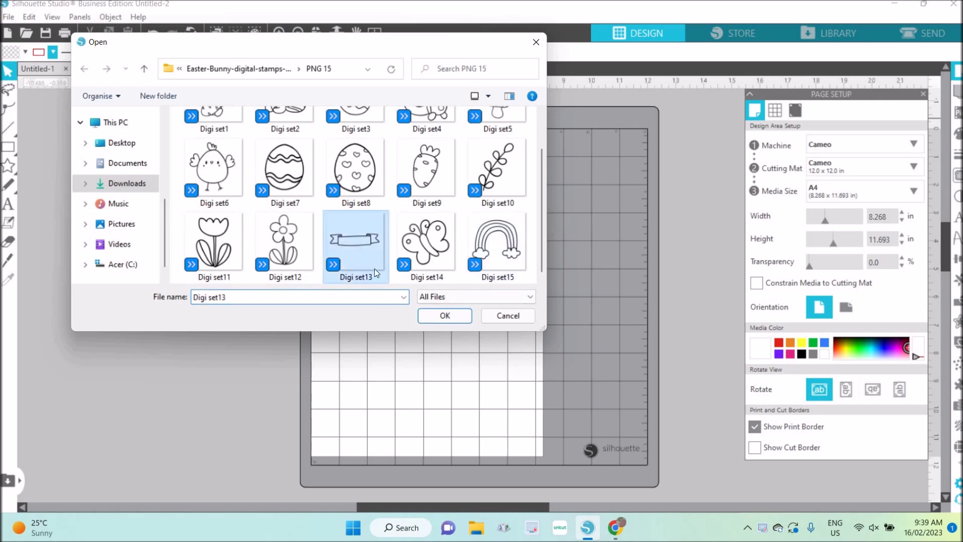
{"action": "left_click", "coordinate": [459, 314]}
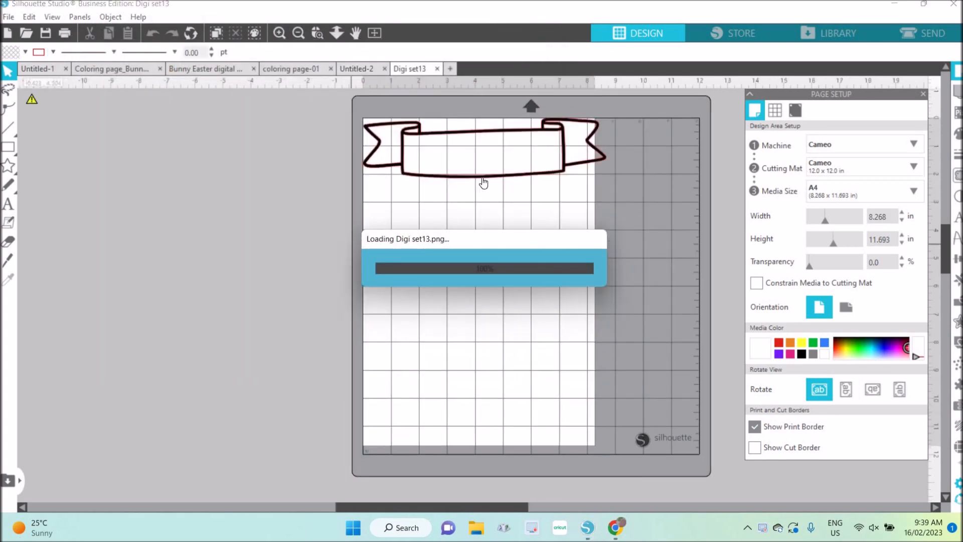
Move the banner off the page onto the empty area beside the mat and set its line color to black.
{"action": "left_click_drag", "start_coordinate": [482, 177], "coordinate": [232, 272]}
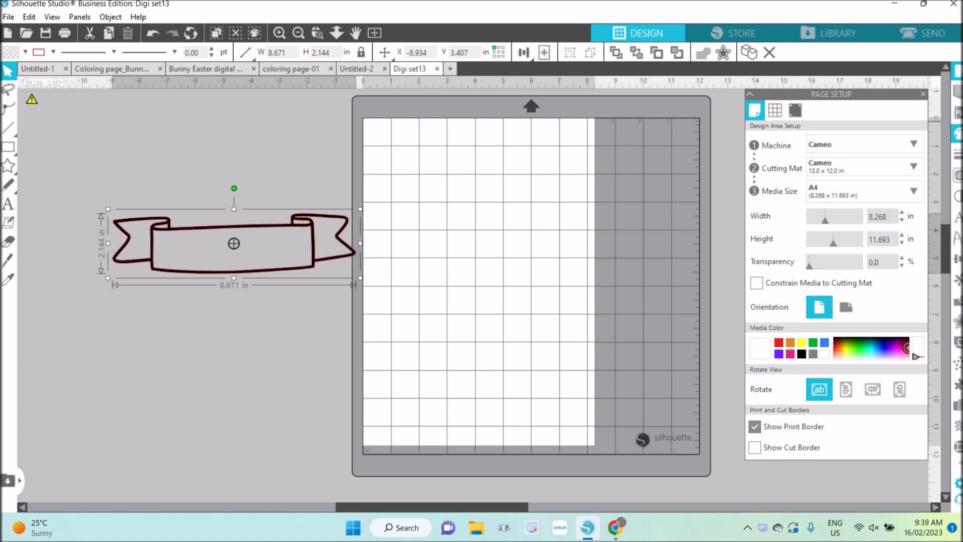
{"action": "left_click", "coordinate": [958, 154]}
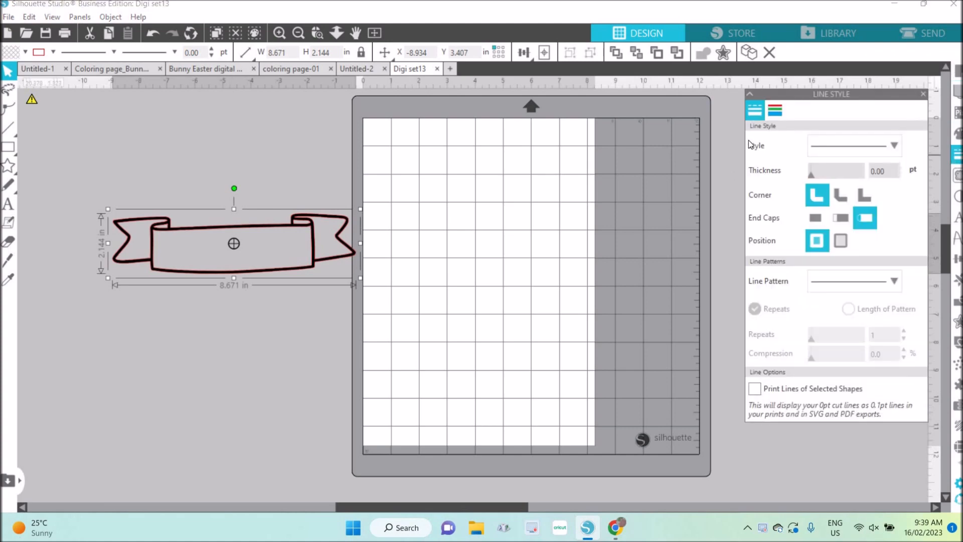
{"action": "left_click", "coordinate": [775, 110]}
{"action": "left_click", "coordinate": [751, 141]}
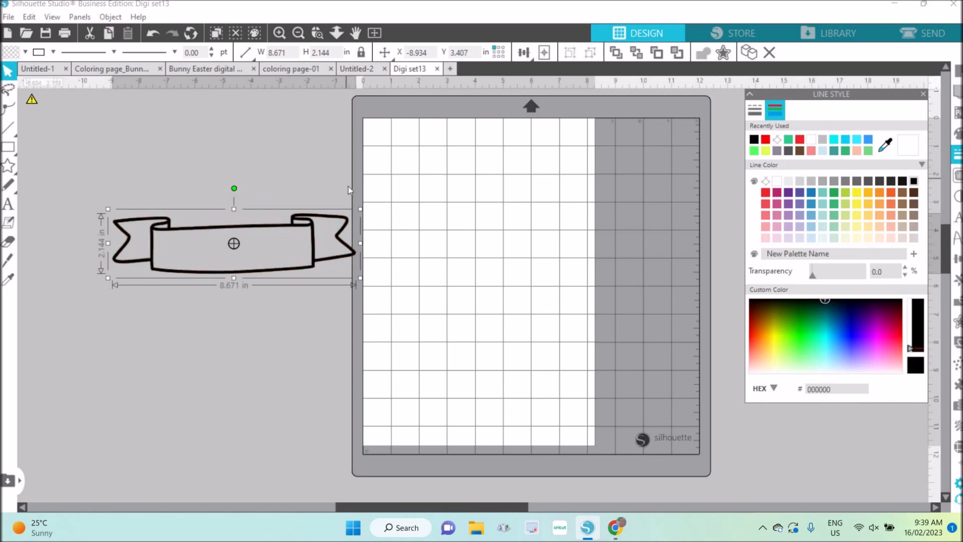
Scale the banner down proportionally to 2.5 in wide and place it in the page's upper-left corner.
{"action": "left_click_drag", "start_coordinate": [359, 279], "coordinate": [261, 254]}
{"action": "left_click_drag", "start_coordinate": [188, 221], "coordinate": [194, 221]}
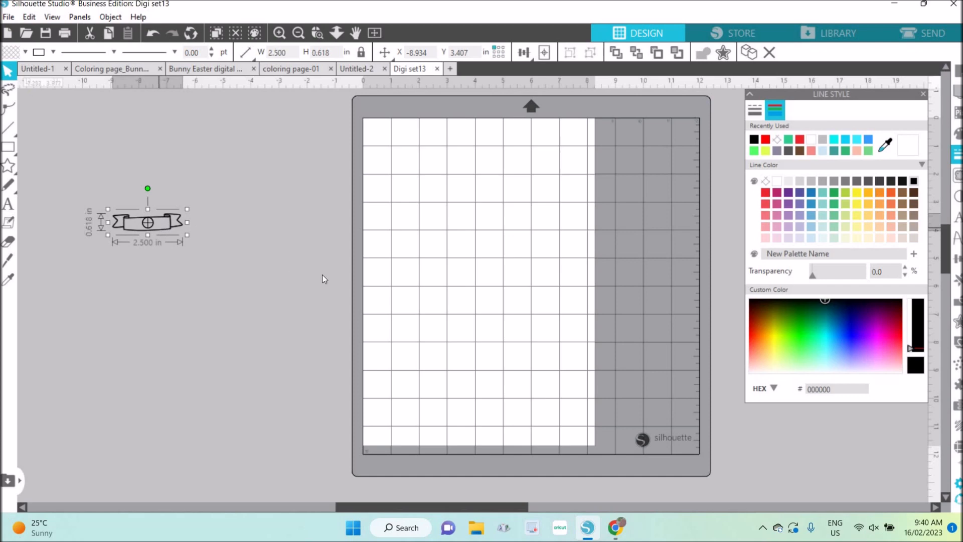
{"action": "left_click_drag", "start_coordinate": [158, 230], "coordinate": [424, 151]}
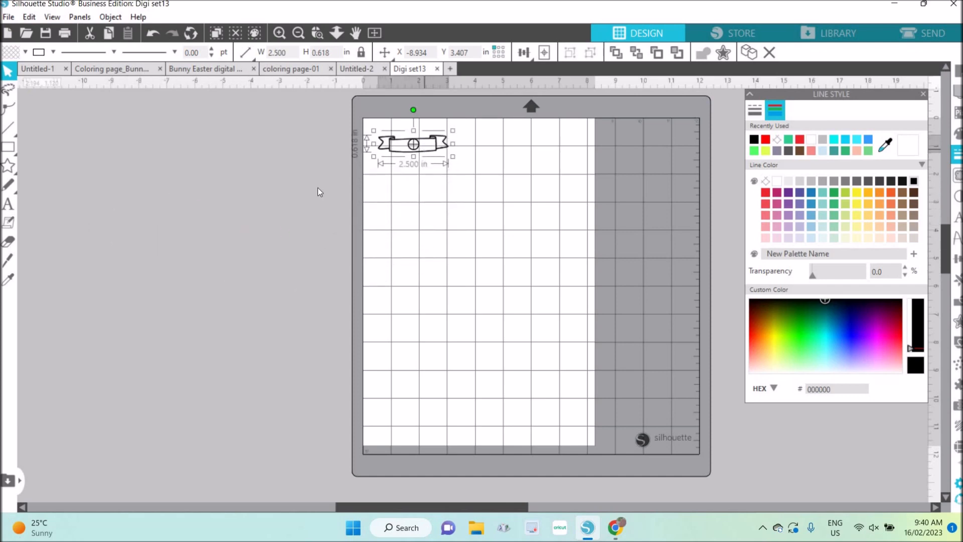
{"action": "left_click", "coordinate": [266, 200]}
Merge the bunny-with-egg image Digi set4 from the PNG 15 folder into the design.
{"action": "left_click", "coordinate": [9, 17]}
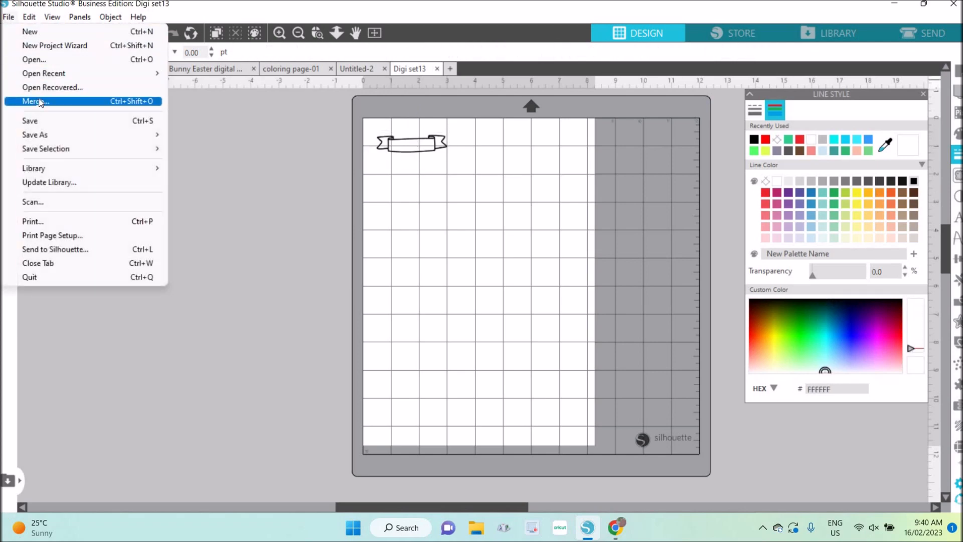
{"action": "left_click", "coordinate": [40, 102]}
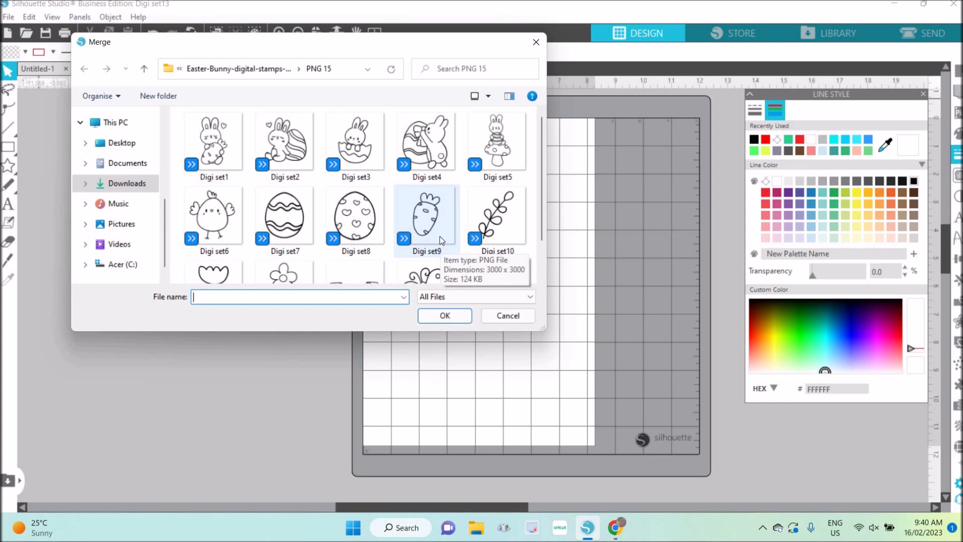
{"action": "scroll", "coordinate": [441, 241], "scroll_direction": "down", "scroll_amount": 1}
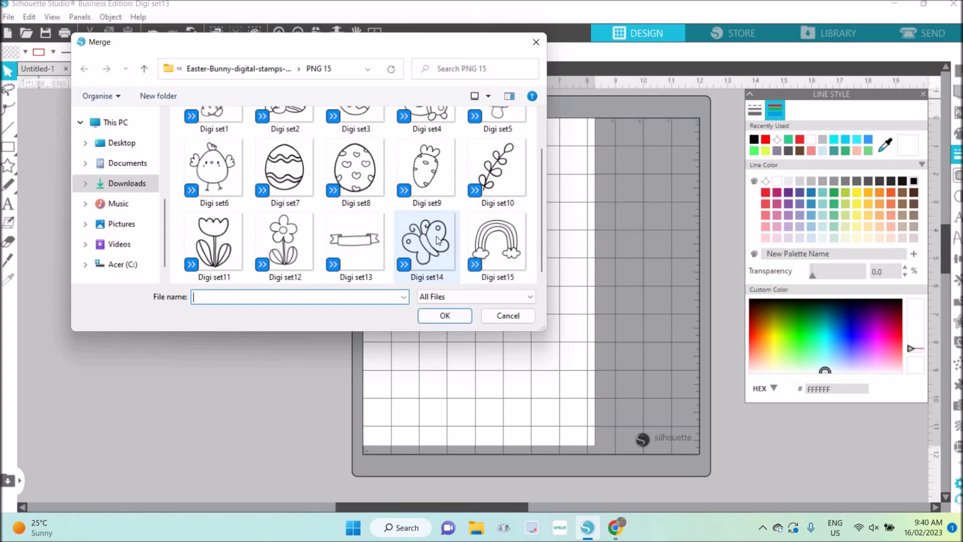
{"action": "scroll", "coordinate": [438, 239], "scroll_direction": "up", "scroll_amount": 1}
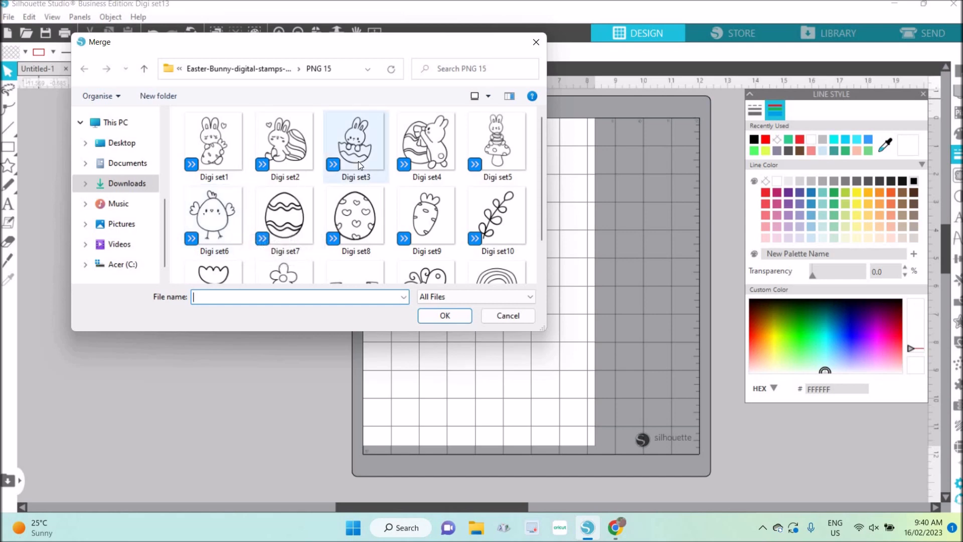
{"action": "left_click", "coordinate": [411, 144]}
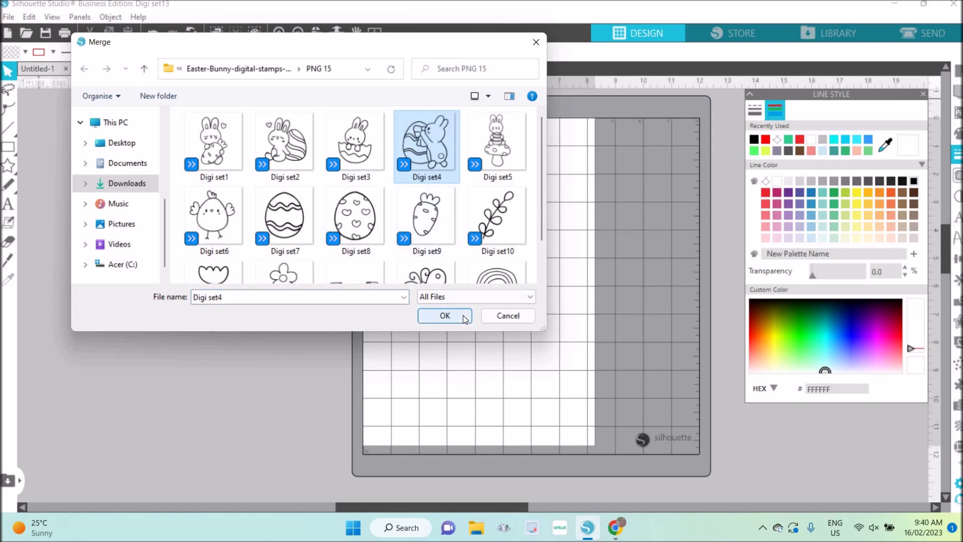
{"action": "left_click", "coordinate": [464, 318]}
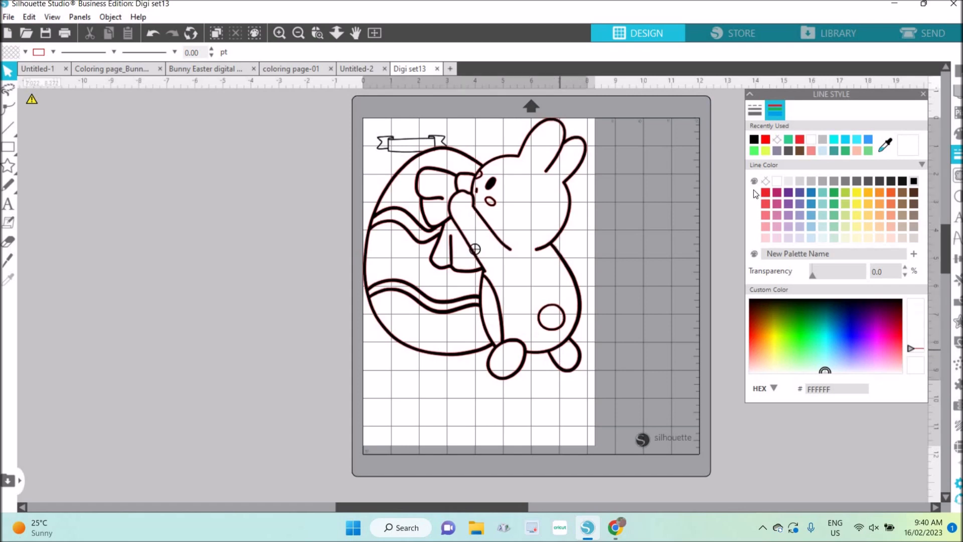
Set the bunny-with-egg image's line color to black and its height to 3.5 in.
{"action": "key", "text": "ctrl+a"}
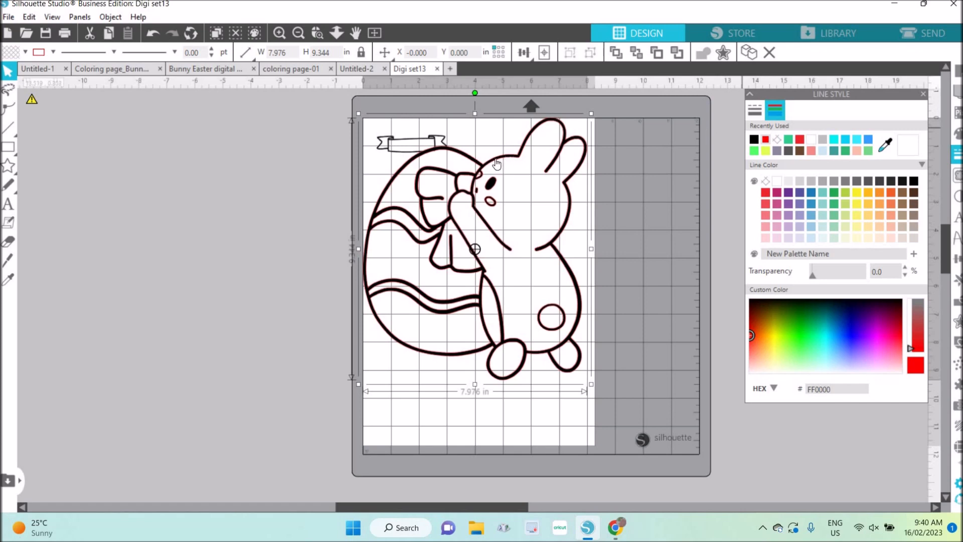
{"action": "left_click", "coordinate": [754, 139]}
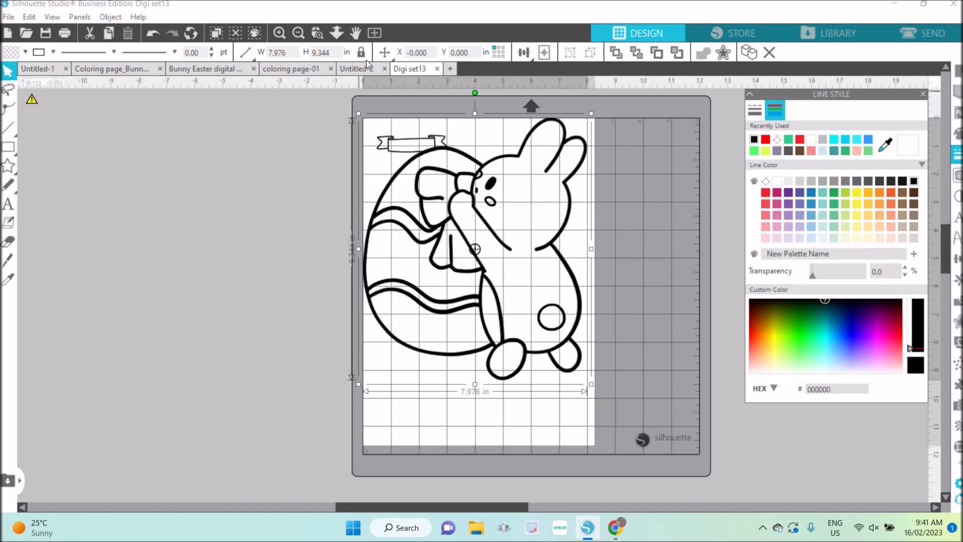
{"action": "left_click", "coordinate": [304, 52]}
{"action": "key", "text": "BackSpace"}
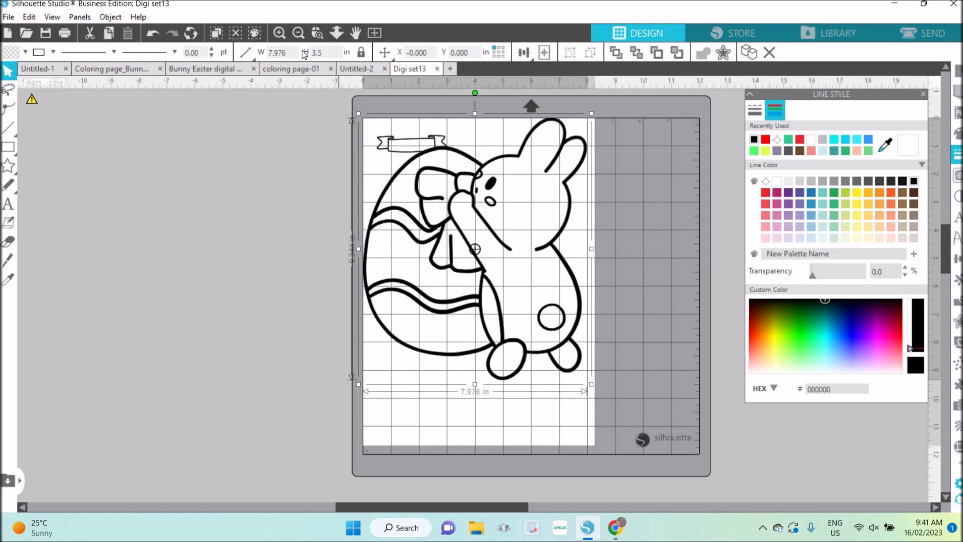
{"action": "key", "text": "Return"}
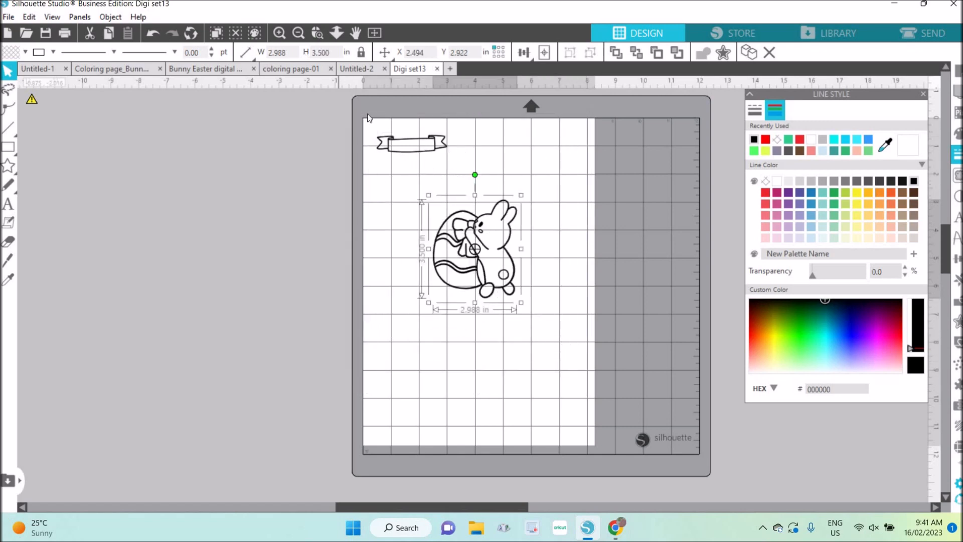
Move the banner below the middle of the page and the bunny image into the page's upper-left corner.
{"action": "left_click_drag", "start_coordinate": [434, 140], "coordinate": [440, 217]}
{"action": "left_click", "coordinate": [486, 266]}
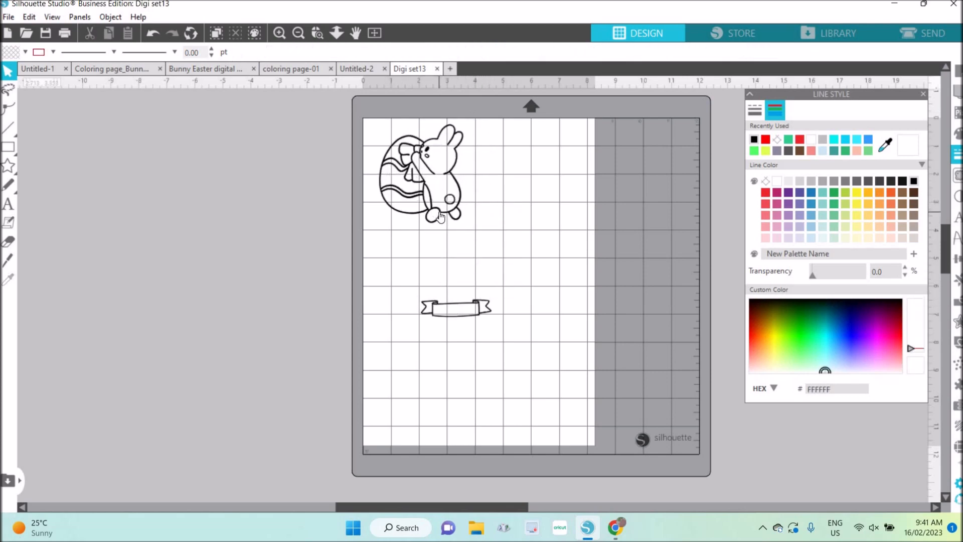
Set the bunny image's height to 3 in, keeping its proportions.
{"action": "left_click", "coordinate": [440, 216]}
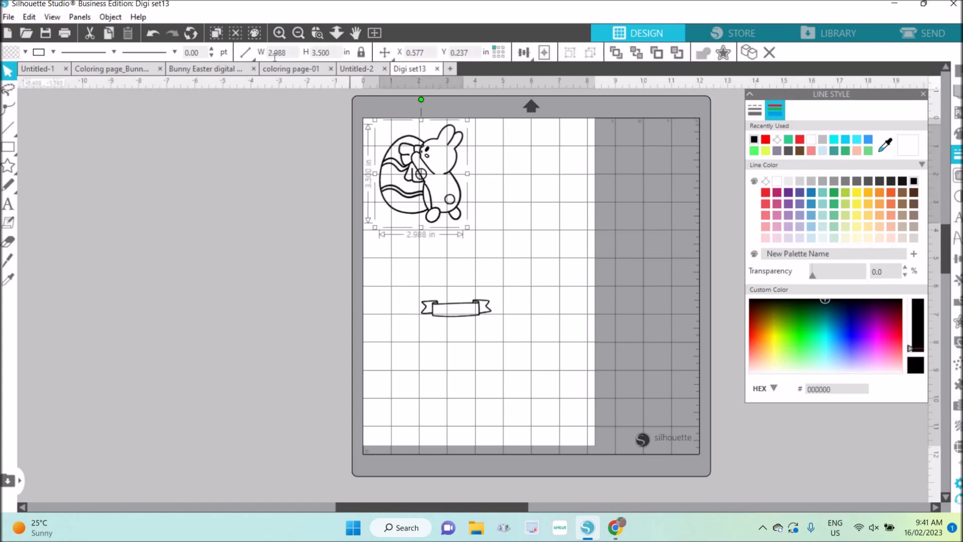
{"action": "key", "text": "Tab"}
{"action": "type", "text": "3."}
{"action": "key", "text": "Return"}
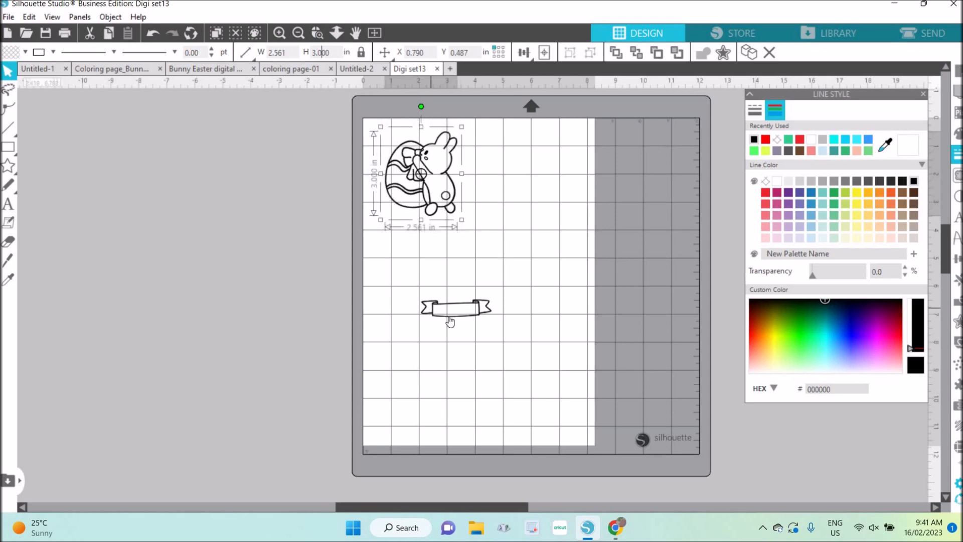
Move the banner up beside the bunny's feet, to the right of the bunny image.
{"action": "left_click_drag", "start_coordinate": [443, 312], "coordinate": [492, 209]}
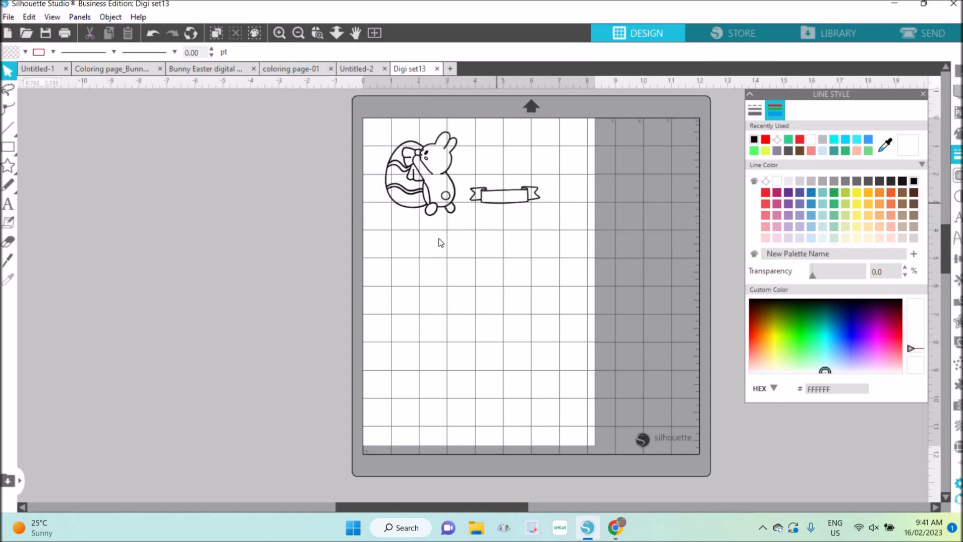
{"action": "right_click", "coordinate": [435, 298]}
{"action": "right_click", "coordinate": [433, 296]}
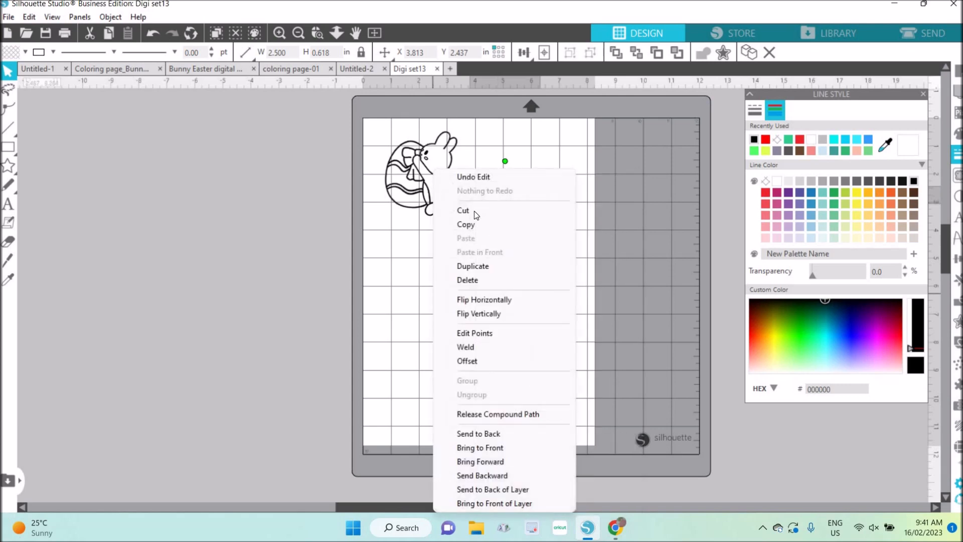
{"action": "left_click", "coordinate": [499, 215]}
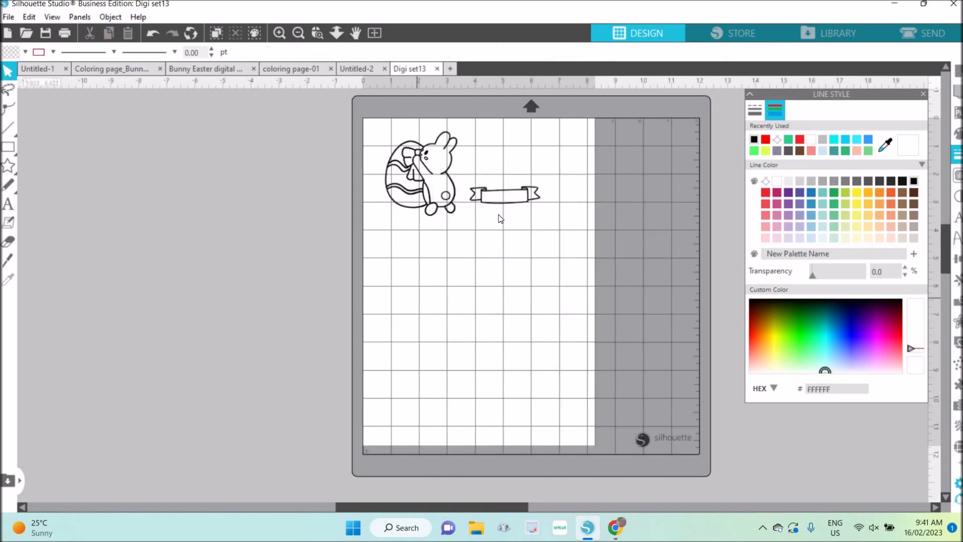
Start the Text tool and set the font to Fresh Start.
{"action": "left_click", "coordinate": [8, 207]}
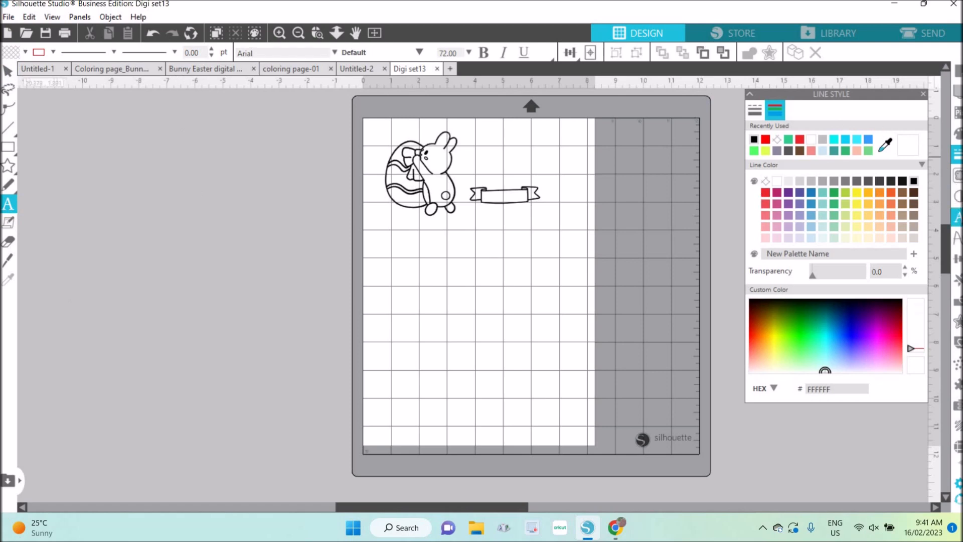
{"action": "left_click", "coordinate": [958, 217]}
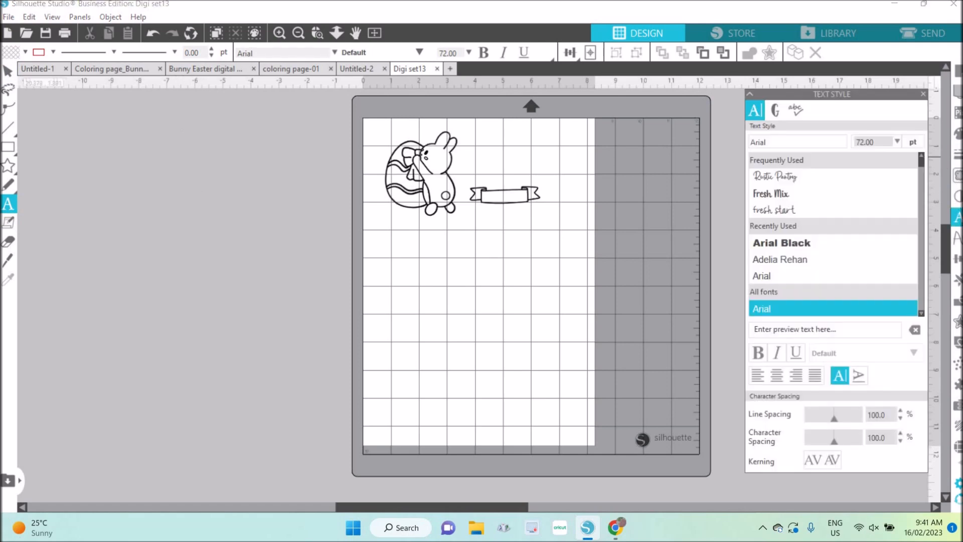
{"action": "left_click", "coordinate": [870, 260]}
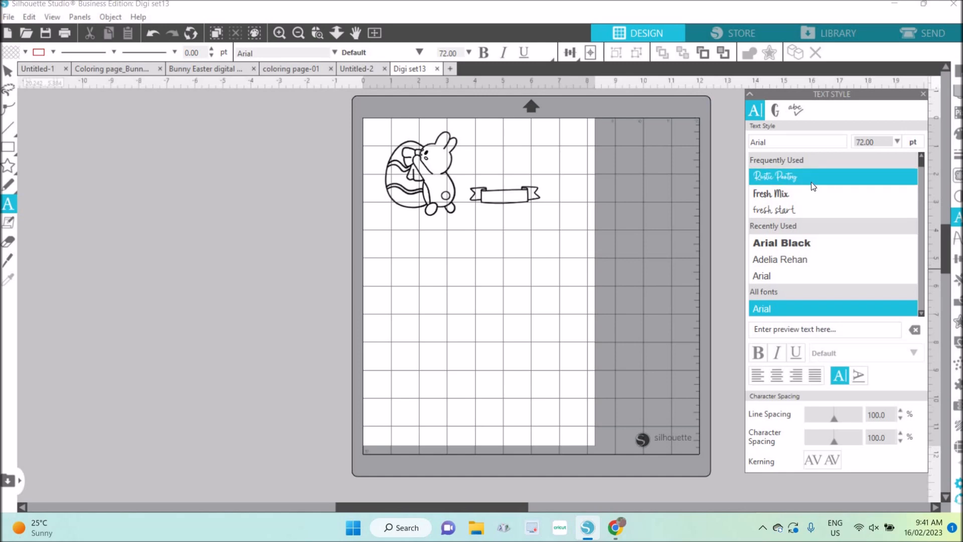
{"action": "left_click", "coordinate": [796, 211]}
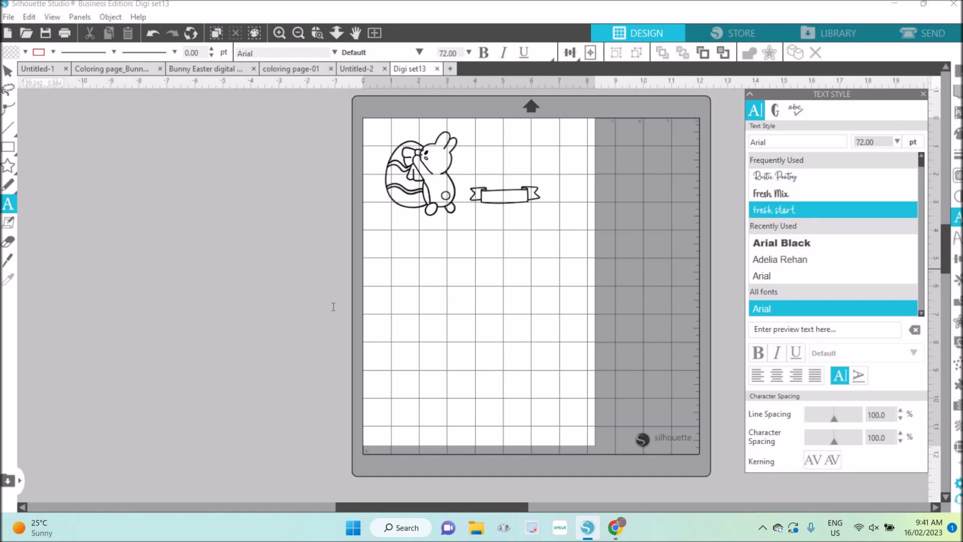
Add the text "happy easter" starting in the empty area beside the mat, and select the finished text.
{"action": "left_click", "coordinate": [243, 304]}
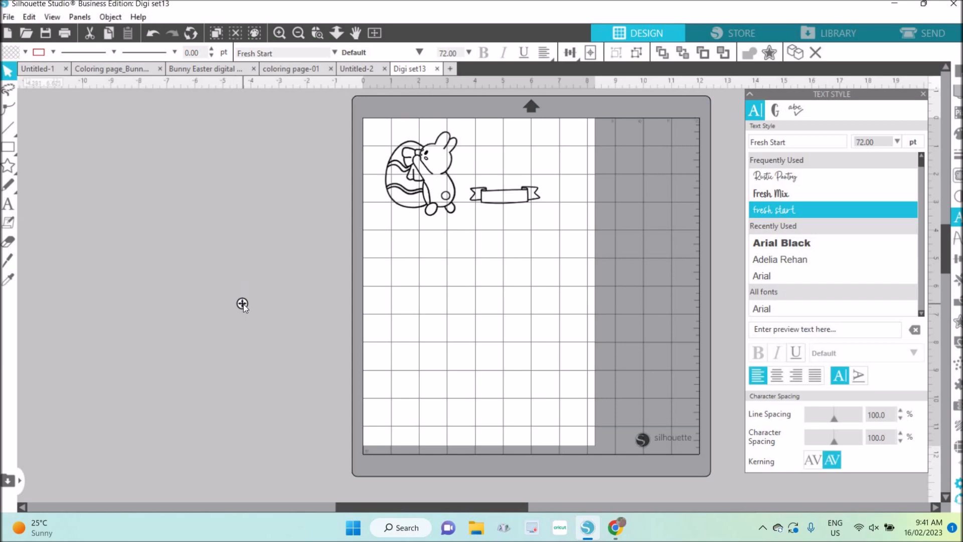
{"action": "type", "text": "haopy"}
{"action": "key", "text": "BackSpace"}
{"action": "key", "text": "BackSpace"}
{"action": "key", "text": "BackSpace"}
{"action": "type", "text": "p"}
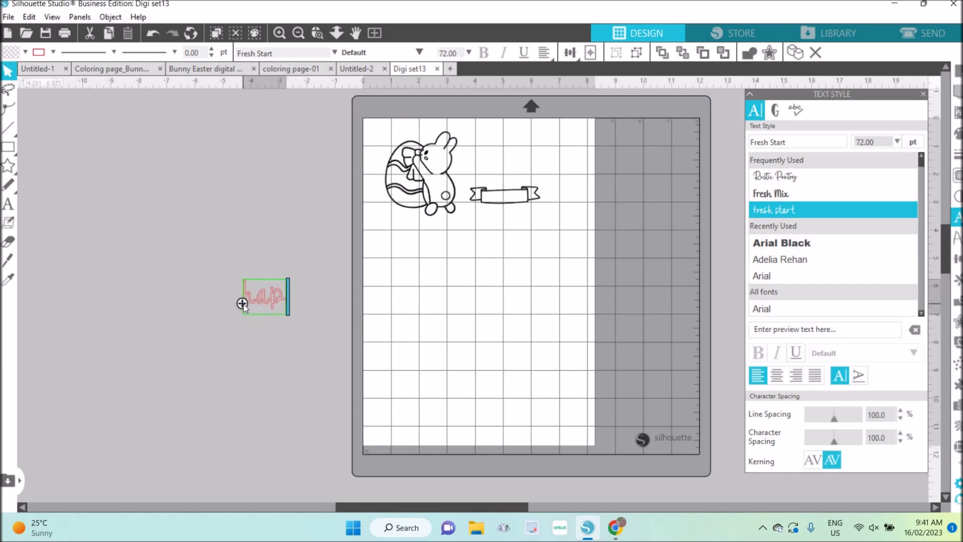
{"action": "type", "text": "py ea"}
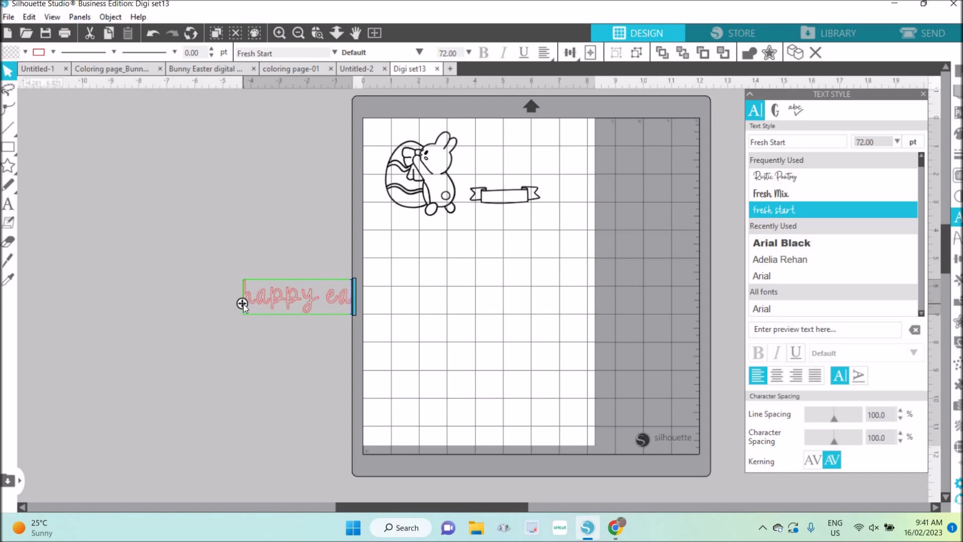
{"action": "type", "text": "ster"}
{"action": "left_click", "coordinate": [274, 334]}
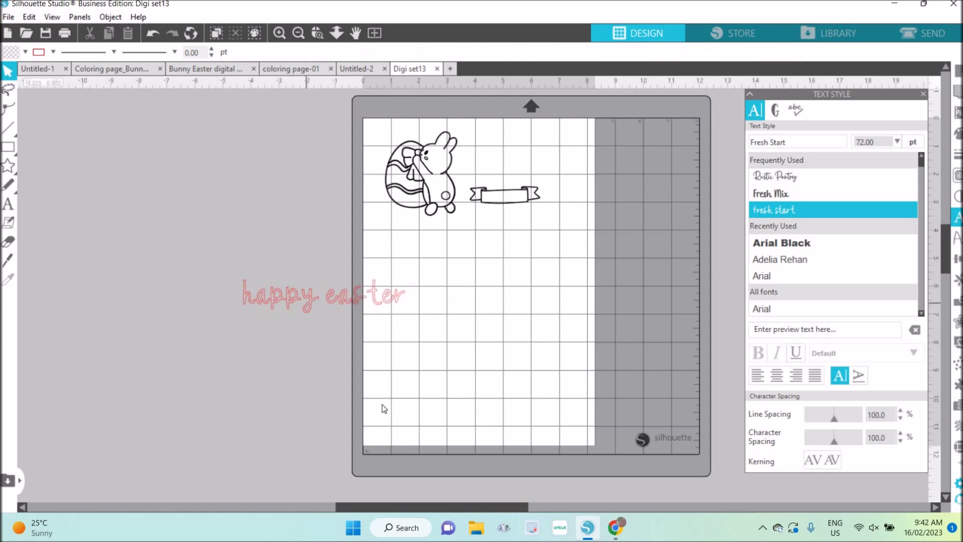
{"action": "left_click", "coordinate": [323, 296]}
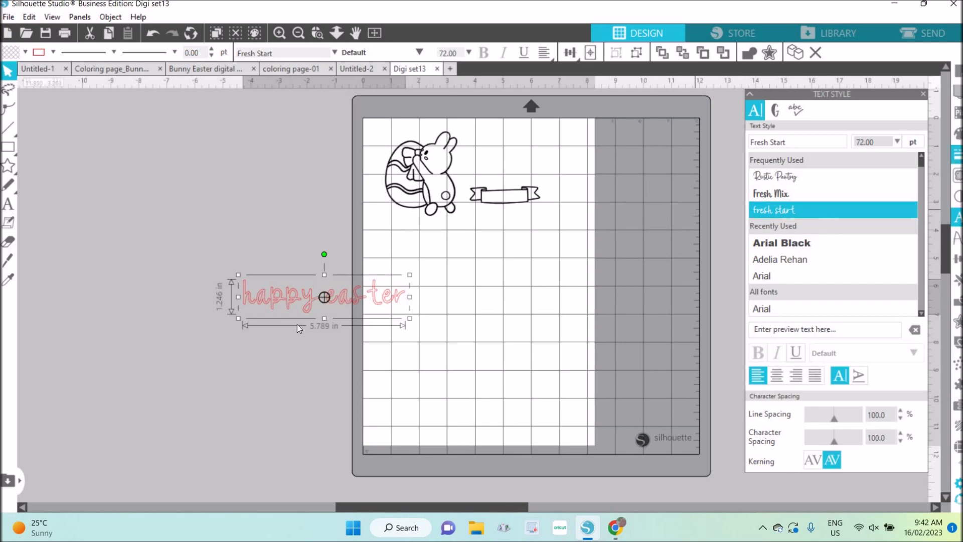
Give the "happy easter" text a black outline and black fill, and move it onto the page below the bunny.
{"action": "left_click", "coordinate": [777, 114]}
{"action": "left_click", "coordinate": [755, 140]}
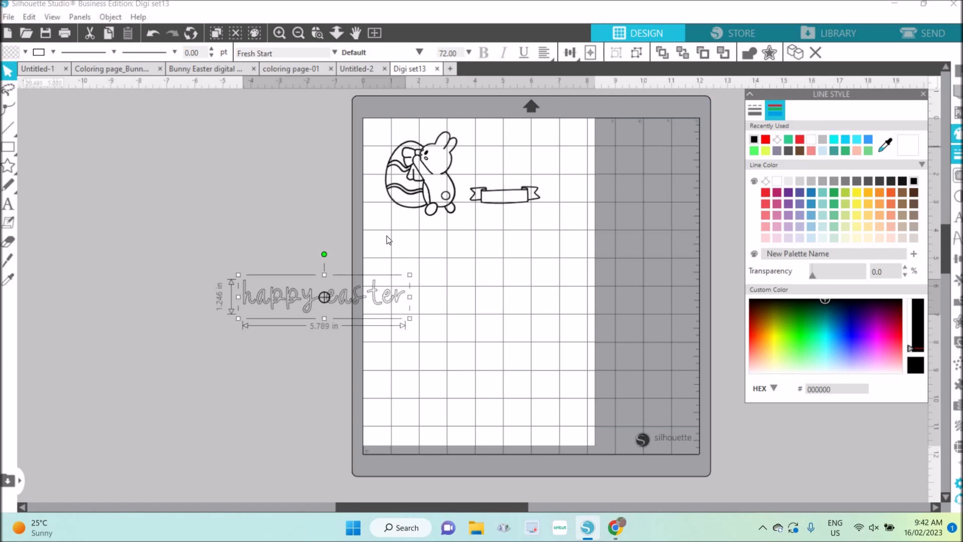
{"action": "left_click", "coordinate": [956, 133]}
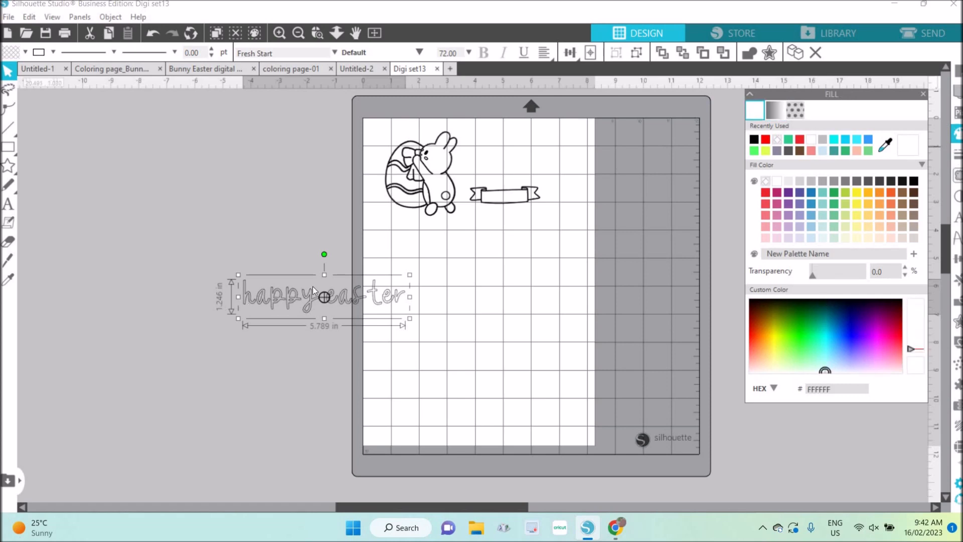
{"action": "left_click", "coordinate": [755, 140]}
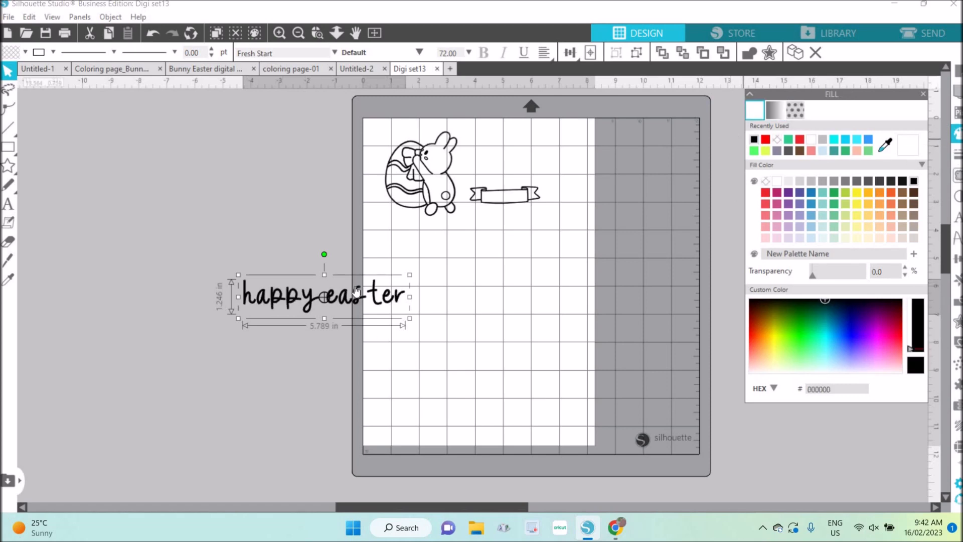
{"action": "double_click", "coordinate": [312, 281]}
{"action": "left_click_drag", "start_coordinate": [243, 303], "coordinate": [418, 241]}
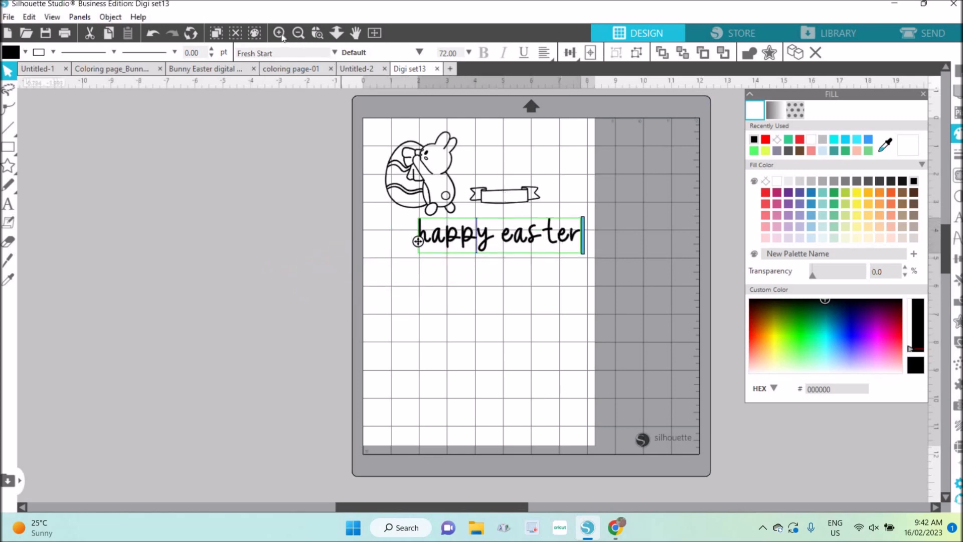
Shrink the "happy easter" text proportionally to about 1.42 in wide and place it centered inside the banner.
{"action": "left_click", "coordinate": [280, 32]}
{"action": "left_click", "coordinate": [279, 33]}
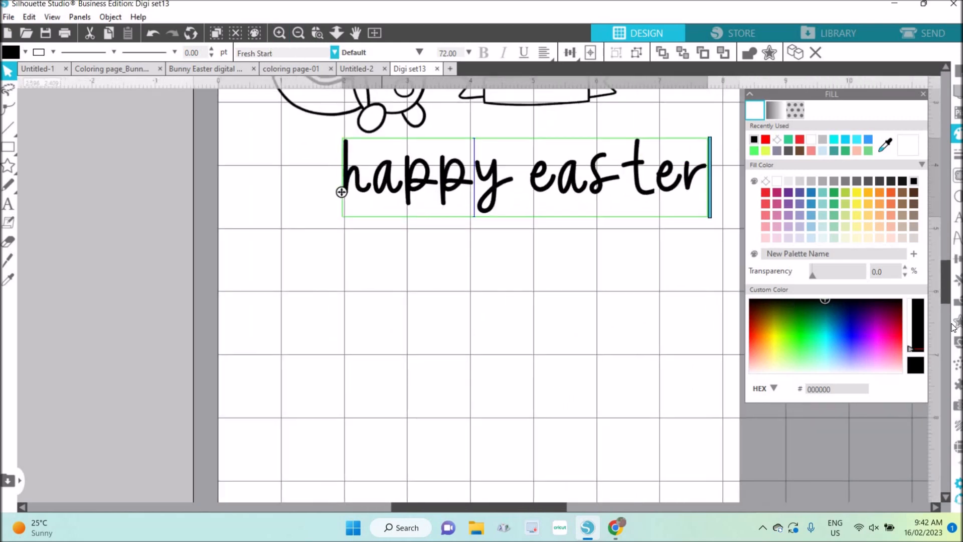
{"action": "left_click_drag", "start_coordinate": [947, 269], "coordinate": [948, 248]}
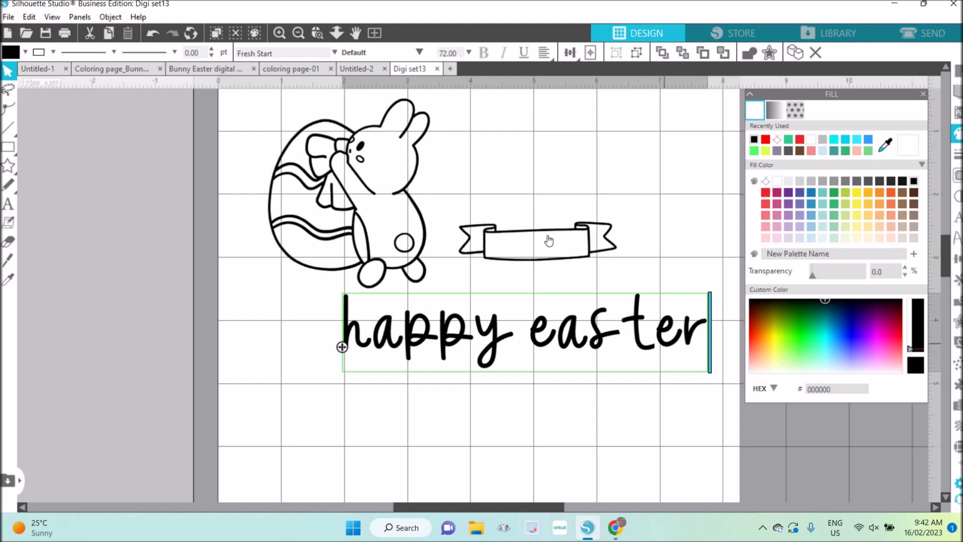
{"action": "left_click", "coordinate": [373, 419]}
{"action": "left_click", "coordinate": [446, 333]}
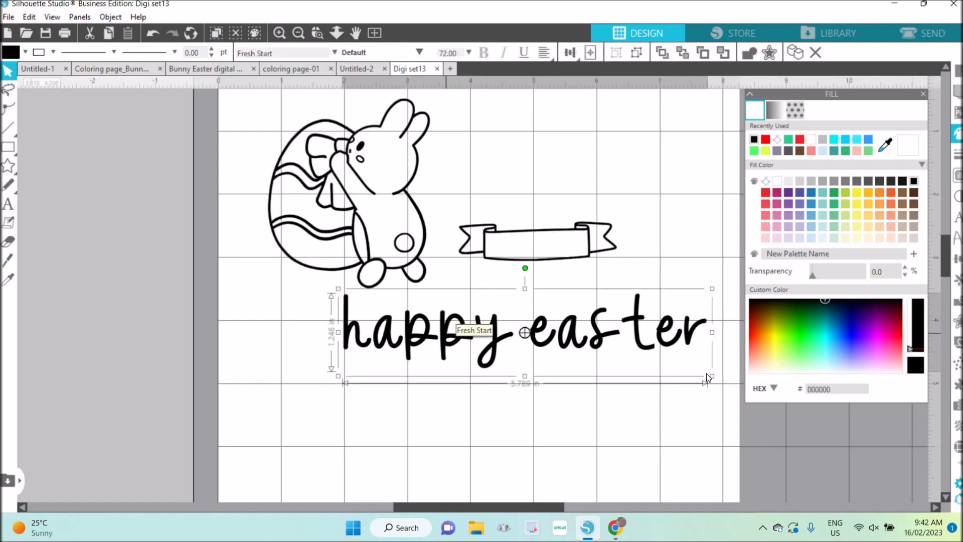
{"action": "left_click_drag", "start_coordinate": [712, 376], "coordinate": [601, 326]}
{"action": "left_click_drag", "start_coordinate": [472, 312], "coordinate": [457, 309]}
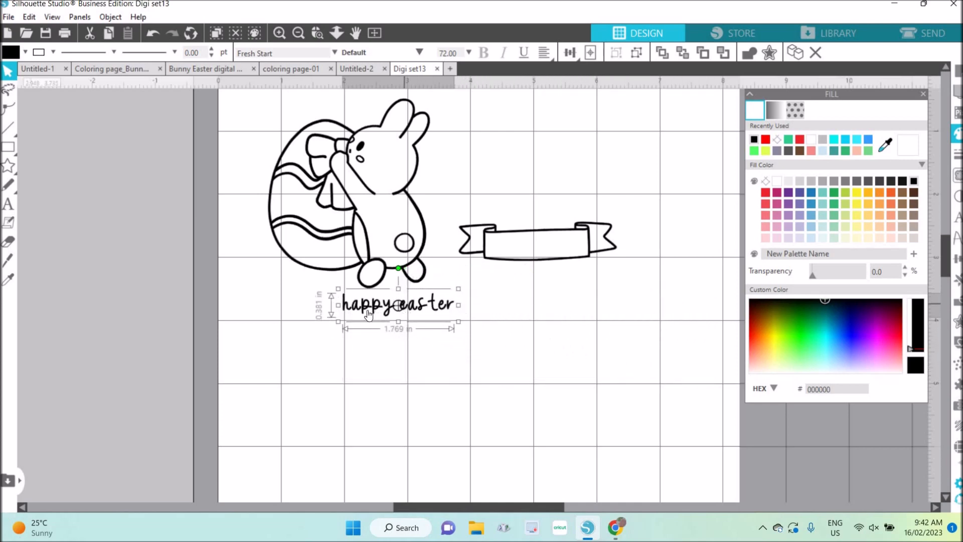
{"action": "left_click_drag", "start_coordinate": [454, 319], "coordinate": [580, 255]}
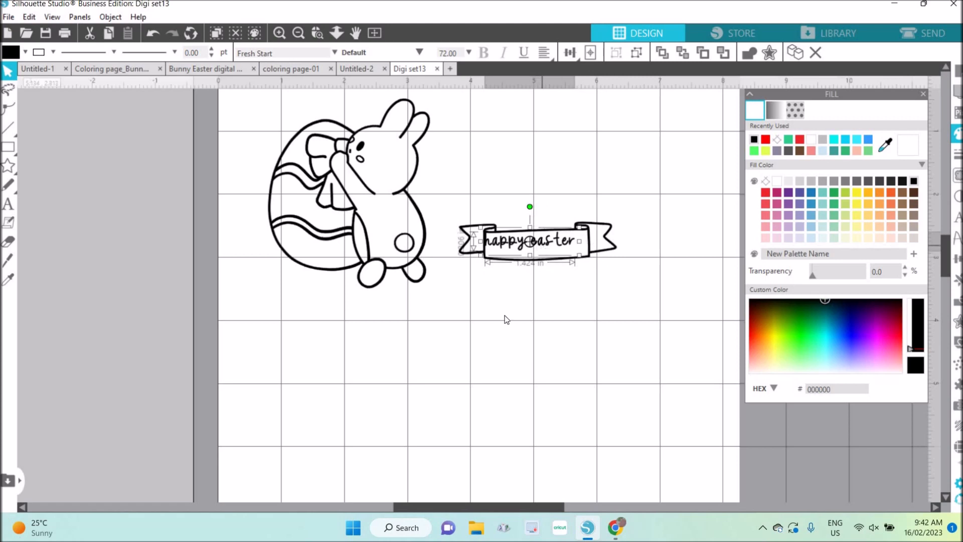
{"action": "left_click", "coordinate": [517, 247]}
{"action": "left_click_drag", "start_coordinate": [521, 245], "coordinate": [527, 248]}
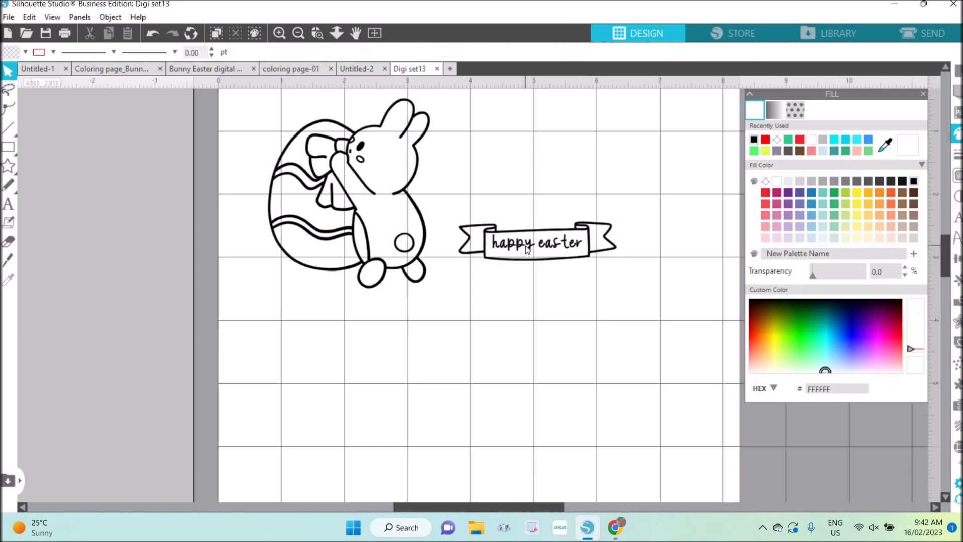
Group the "happy easter" text with the banner and shift the group slightly up and to the left.
{"action": "left_click", "coordinate": [514, 167]}
{"action": "left_click_drag", "start_coordinate": [458, 205], "coordinate": [660, 303]}
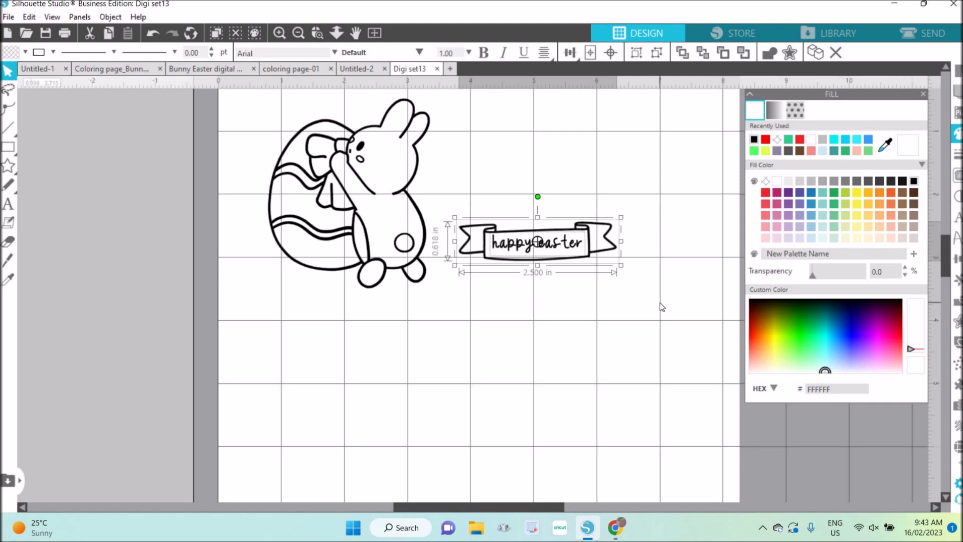
{"action": "right_click", "coordinate": [661, 306]}
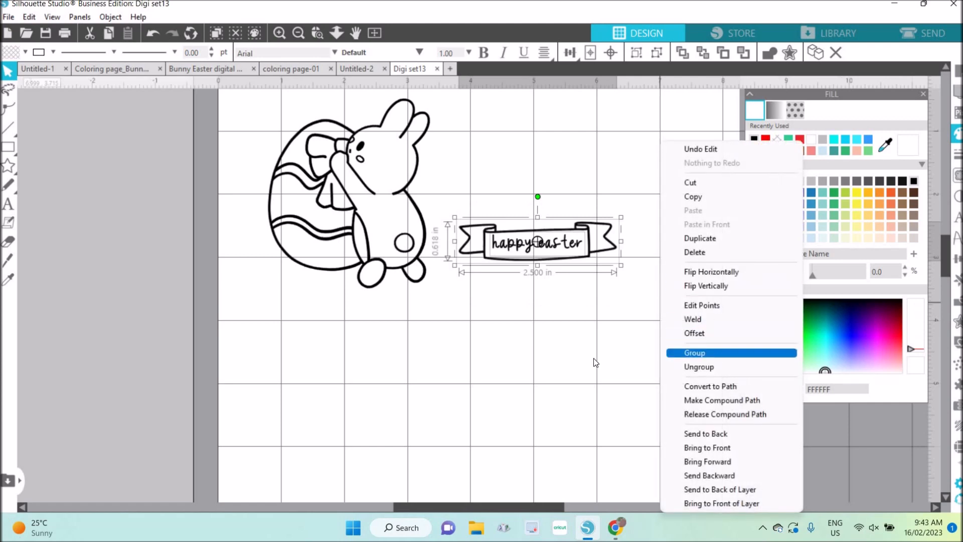
{"action": "left_click", "coordinate": [718, 353]}
{"action": "left_click", "coordinate": [536, 255]}
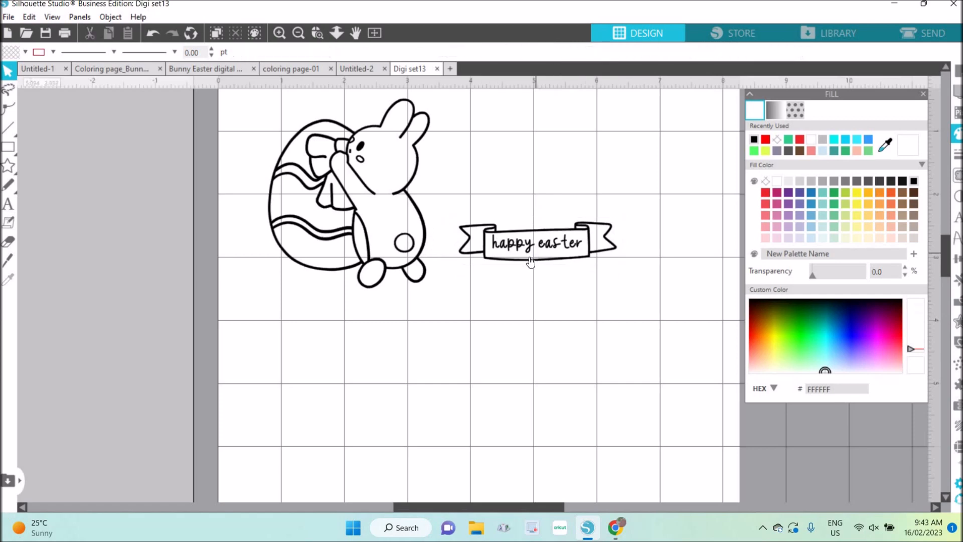
{"action": "mouse_move", "coordinate": [529, 256]}
{"action": "left_mouse_down"}
{"action": "mouse_move", "coordinate": [593, 351]}
{"action": "mouse_move", "coordinate": [521, 247]}
{"action": "left_mouse_up"}
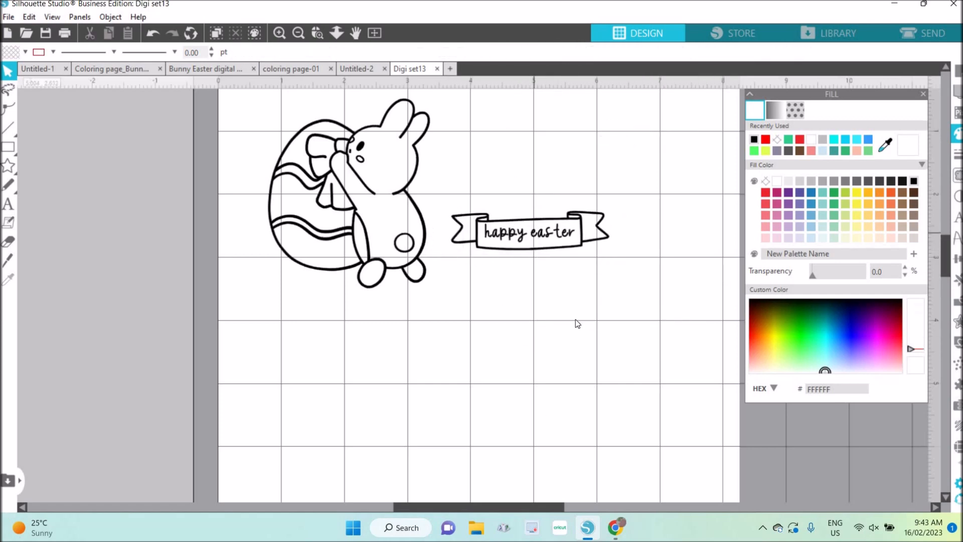
Ungroup the banner and its "happy easter" text, and clear the selection.
{"action": "left_click", "coordinate": [523, 240]}
{"action": "right_click", "coordinate": [524, 236]}
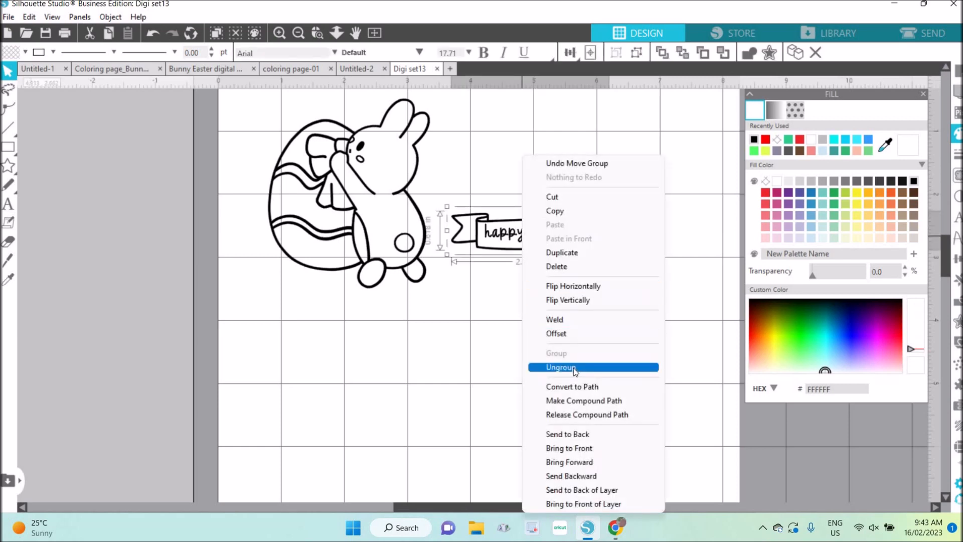
{"action": "left_click", "coordinate": [574, 368]}
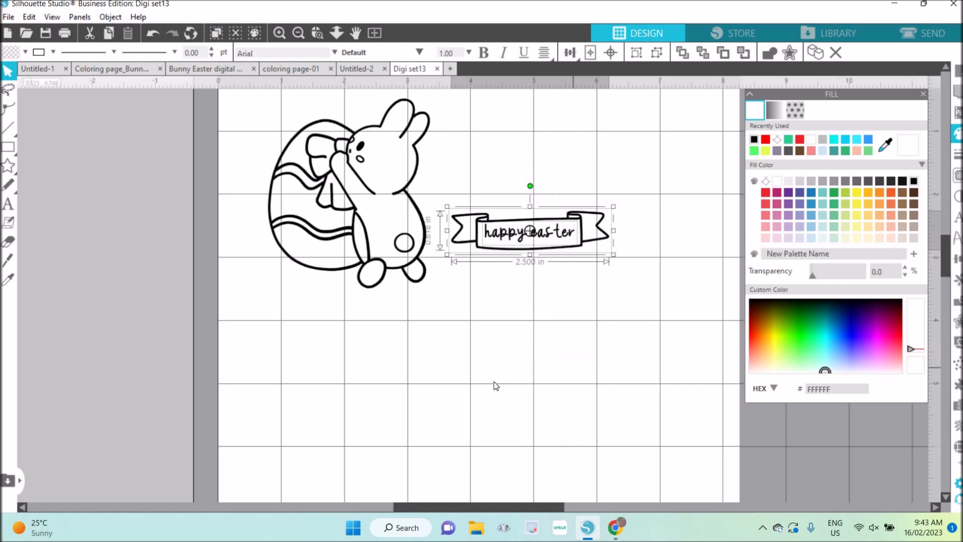
{"action": "left_click", "coordinate": [493, 372]}
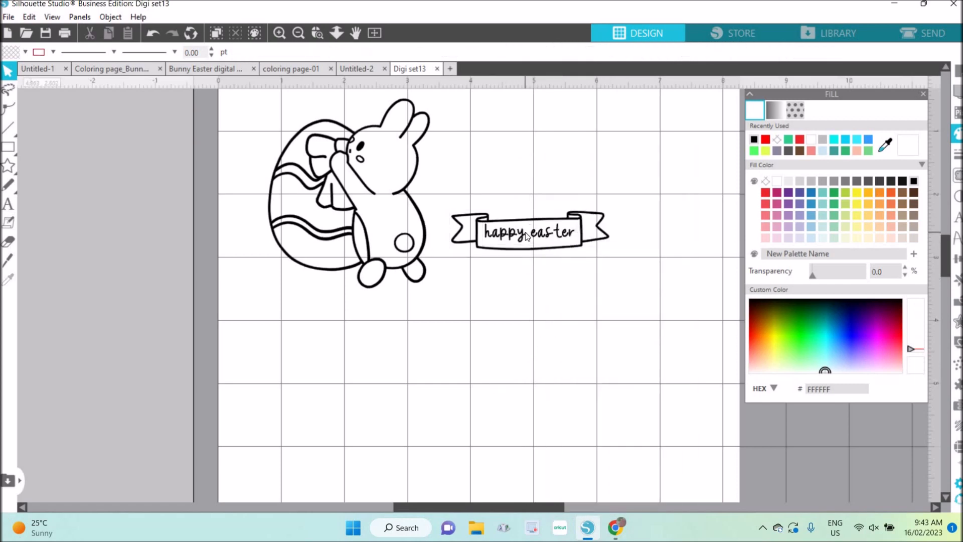
Nudge only the "happy easter" text slightly down so it sits better centered within the banner.
{"action": "left_click", "coordinate": [526, 232]}
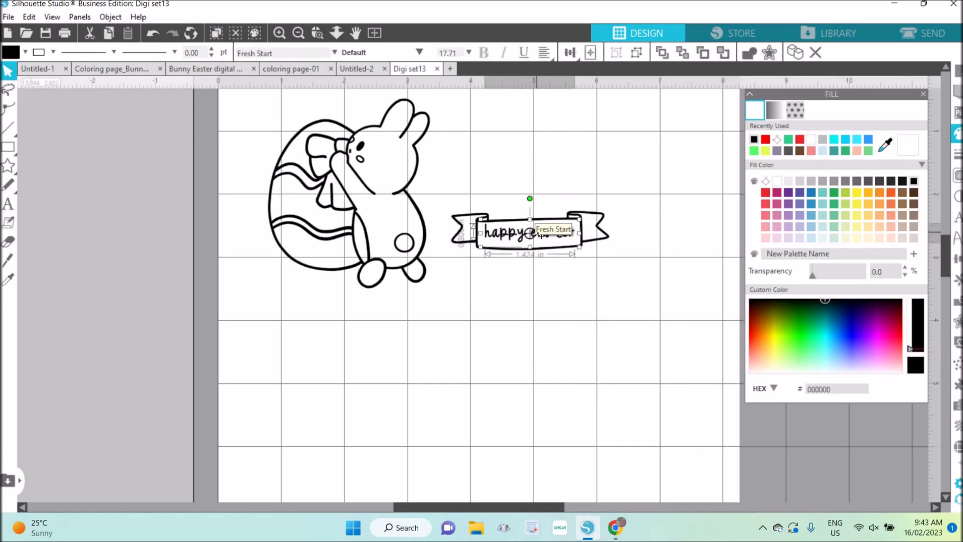
{"action": "key", "text": "Down"}
{"action": "key", "text": "Down"}
{"action": "key", "text": "Down"}
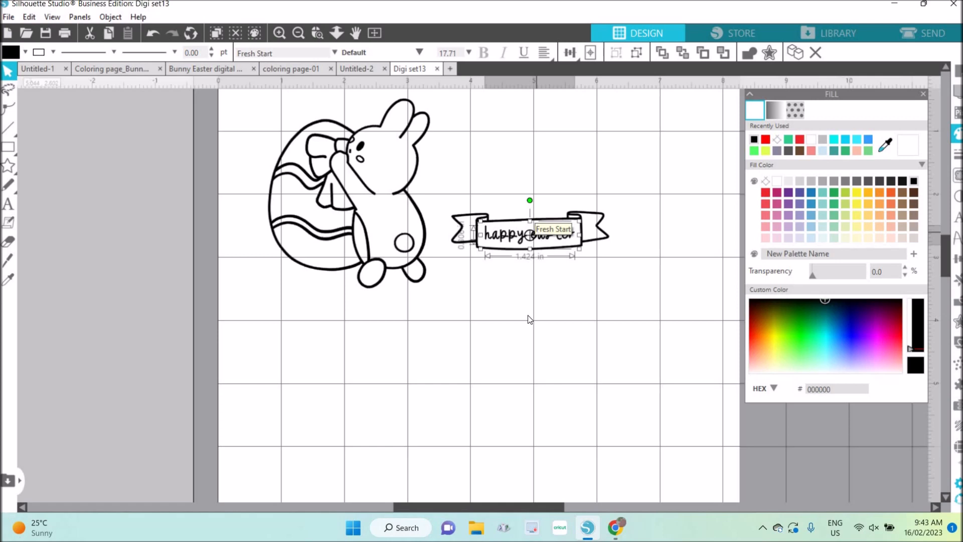
{"action": "right_click", "coordinate": [528, 316]}
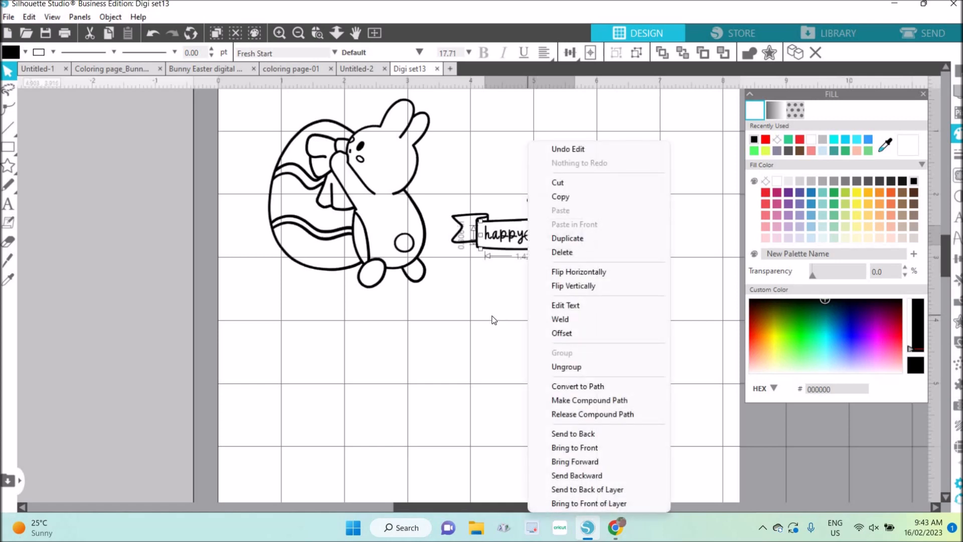
{"action": "left_click", "coordinate": [494, 320]}
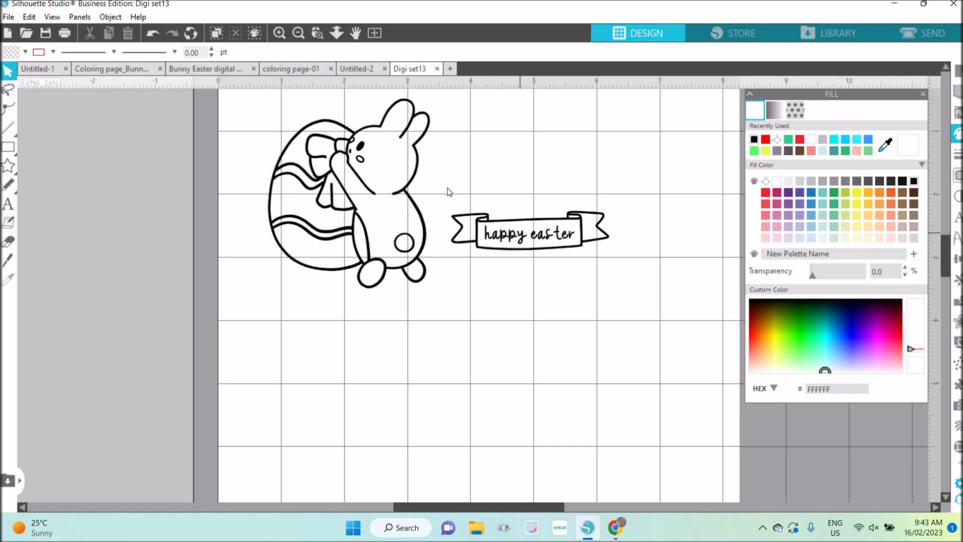
Select the banner with its text, group them, and move the group up beside the bunny's head.
{"action": "left_click", "coordinate": [516, 240]}
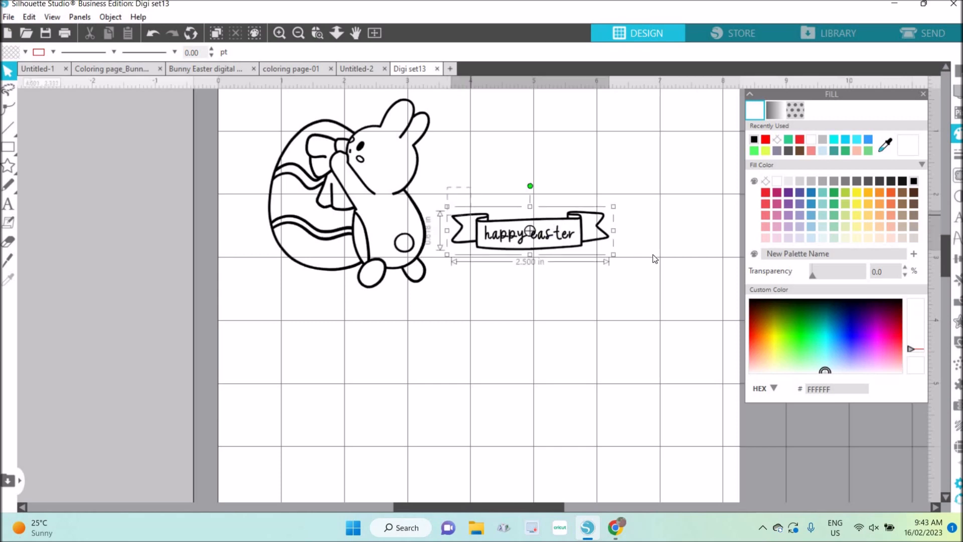
{"action": "right_click", "coordinate": [667, 288]}
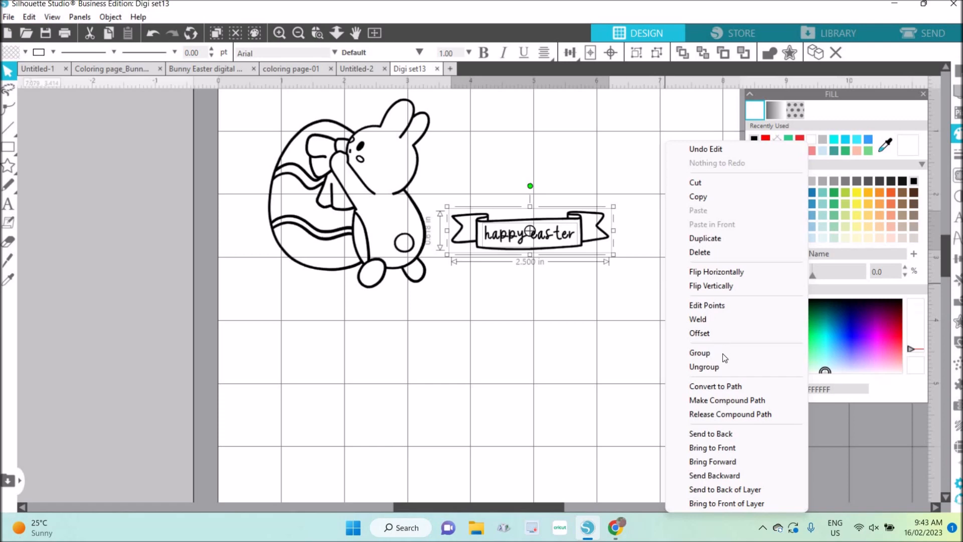
{"action": "left_click", "coordinate": [699, 352]}
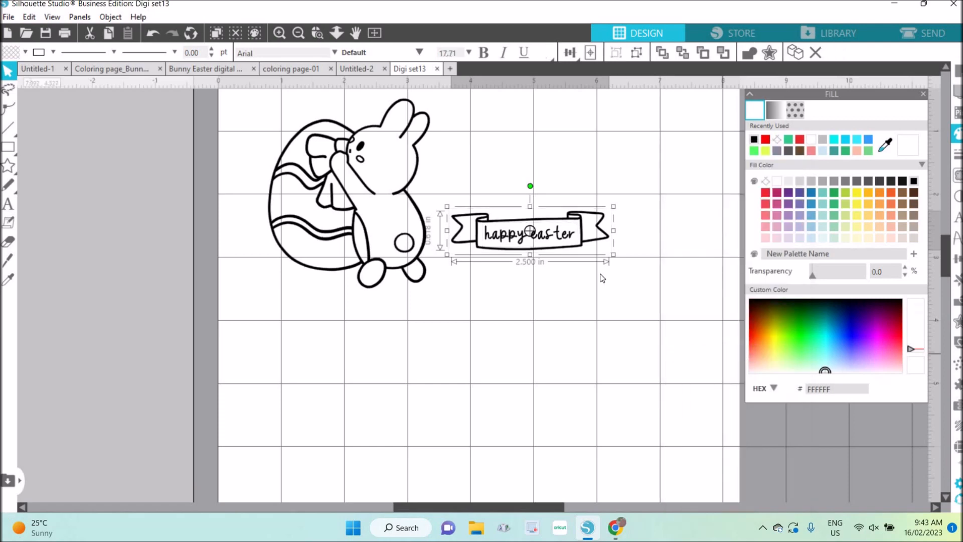
{"action": "left_click", "coordinate": [534, 249]}
{"action": "left_click_drag", "start_coordinate": [558, 123], "coordinate": [544, 172]}
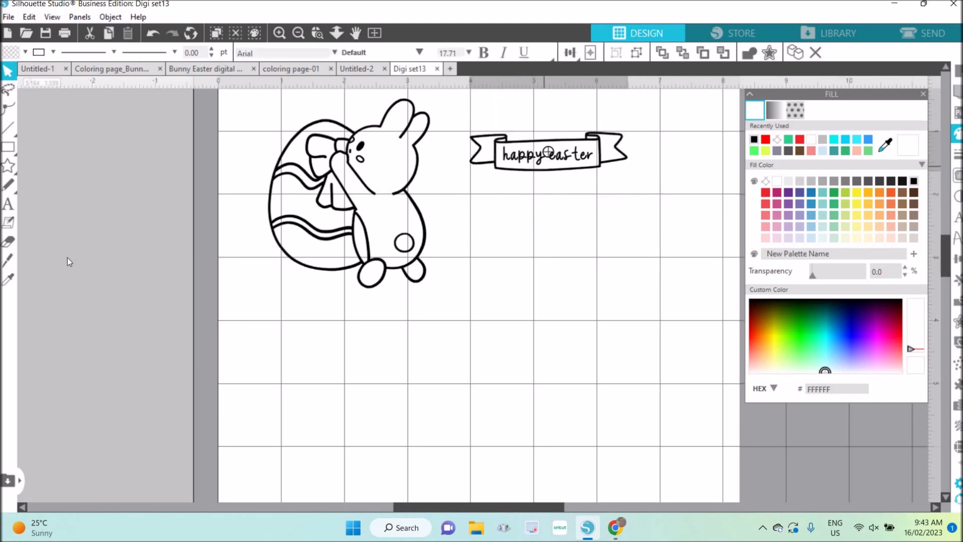
Change the media size in the page setup to A6.
{"action": "scroll", "coordinate": [68, 257], "scroll_direction": "up", "scroll_amount": 3}
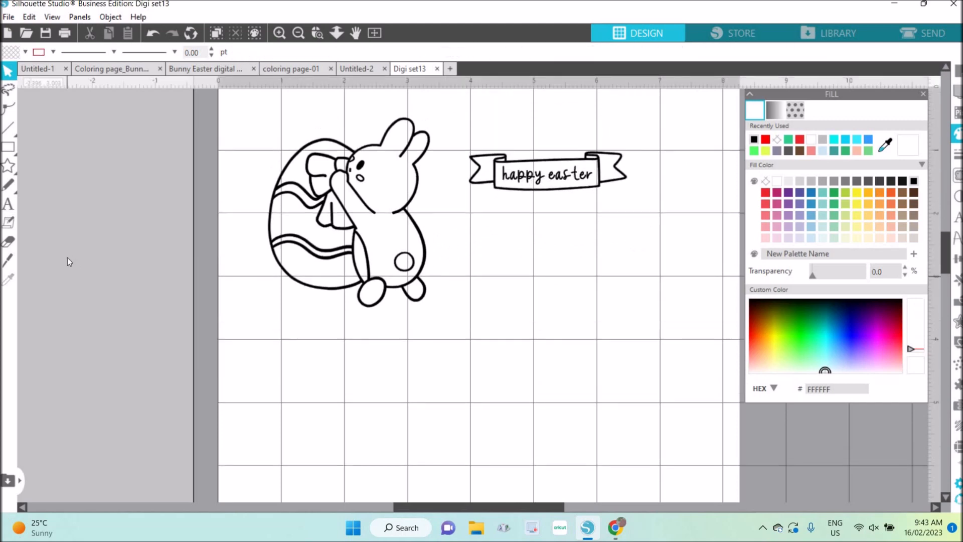
{"action": "left_click", "coordinate": [299, 33]}
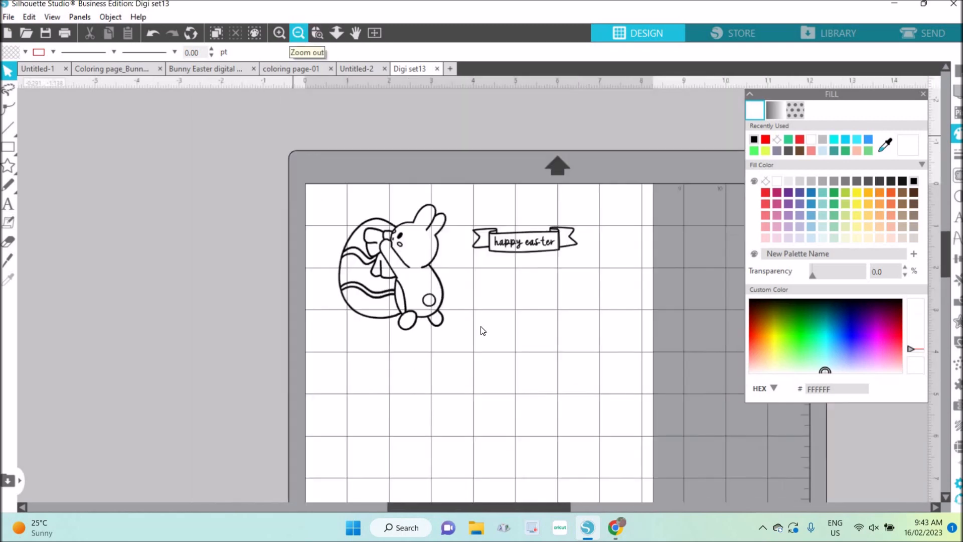
{"action": "scroll", "coordinate": [481, 331], "scroll_direction": "down", "scroll_amount": 1}
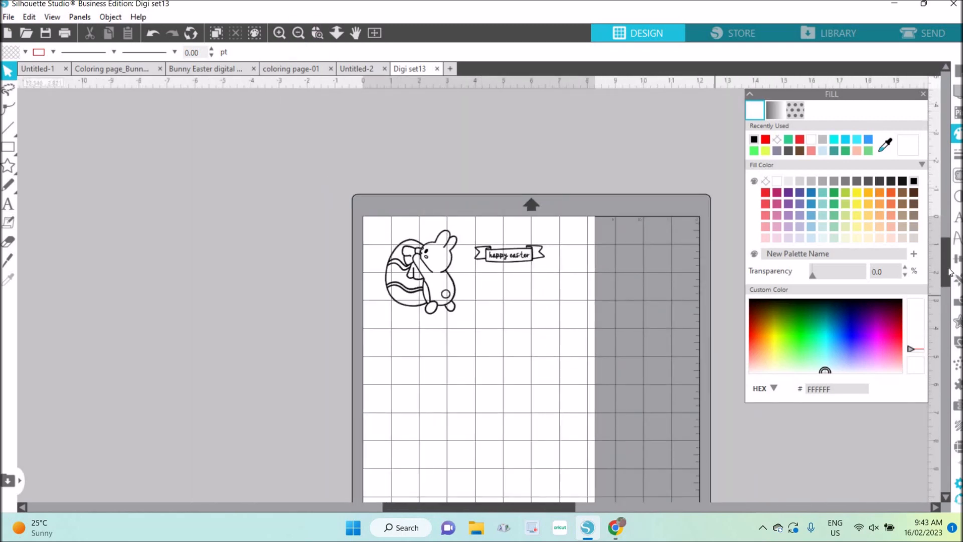
{"action": "mouse_move", "coordinate": [946, 267]}
{"action": "left_mouse_down"}
{"action": "mouse_move", "coordinate": [946, 254]}
{"action": "mouse_move", "coordinate": [946, 292]}
{"action": "mouse_move", "coordinate": [946, 283]}
{"action": "left_mouse_up"}
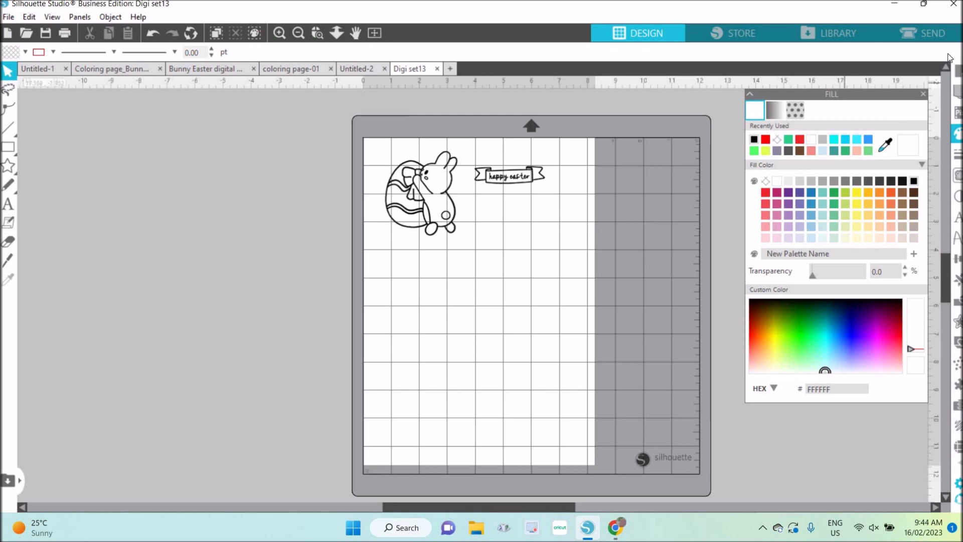
{"action": "left_click", "coordinate": [957, 70]}
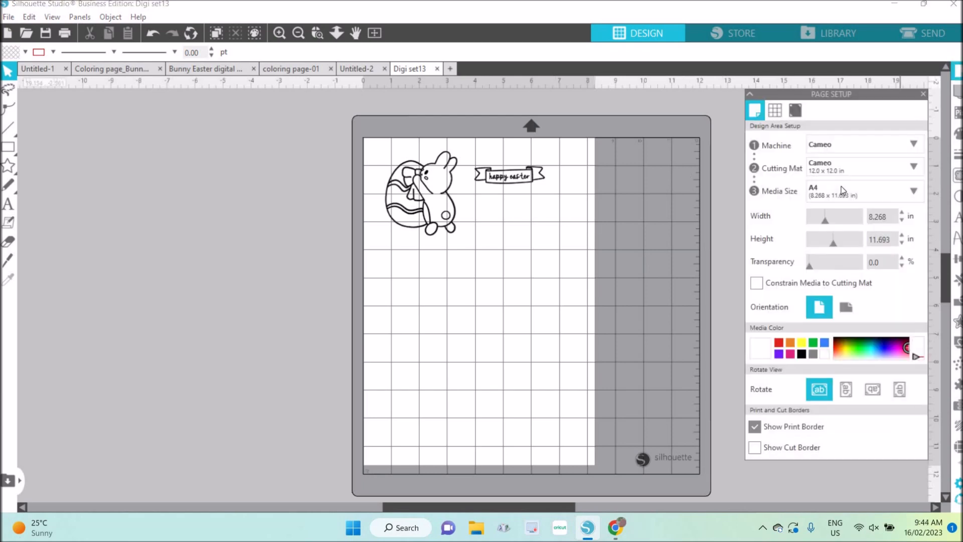
{"action": "left_click", "coordinate": [860, 191]}
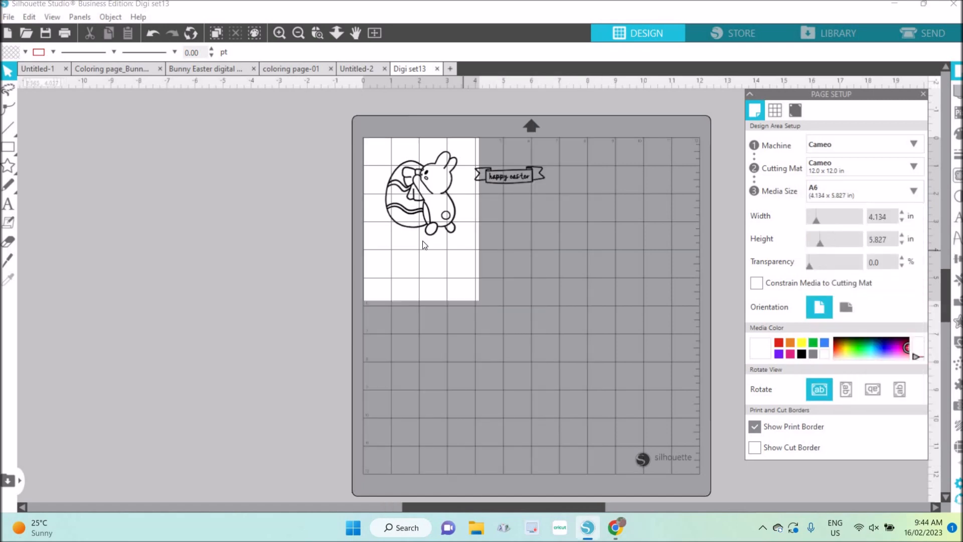
Move the bunny down on the A6 page and place the grouped banner directly below its feet.
{"action": "mouse_move", "coordinate": [426, 228]}
{"action": "left_mouse_down"}
{"action": "mouse_move", "coordinate": [418, 278]}
{"action": "mouse_move", "coordinate": [419, 254]}
{"action": "left_mouse_up"}
{"action": "left_click", "coordinate": [503, 207]}
{"action": "left_click_drag", "start_coordinate": [522, 175], "coordinate": [433, 275]}
Reduce the bunny image's height first to 2.5 in and finally to 2 in, keeping its proportions.
{"action": "left_click", "coordinate": [435, 238]}
{"action": "left_click", "coordinate": [439, 243]}
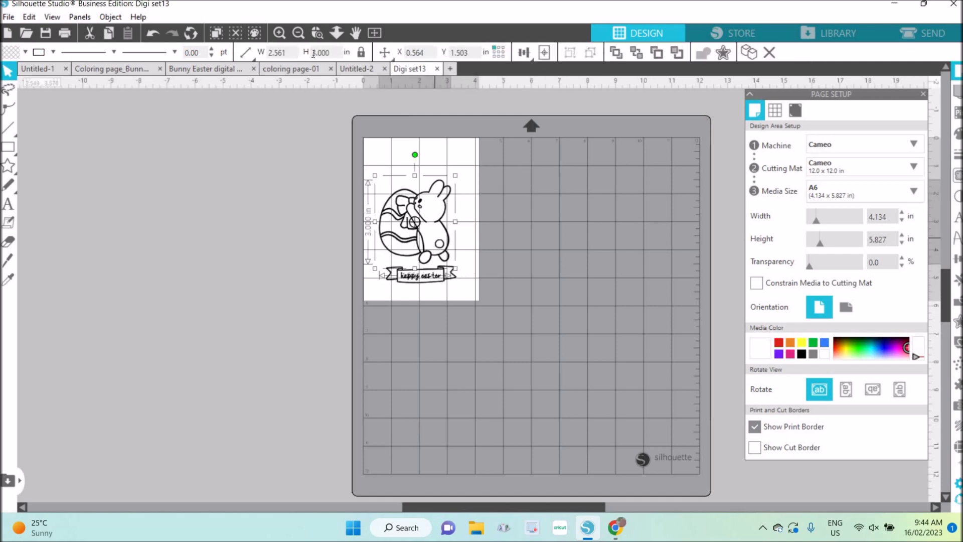
{"action": "key", "text": "Tab"}
{"action": "type", "text": "2.5"}
{"action": "key", "text": "Return"}
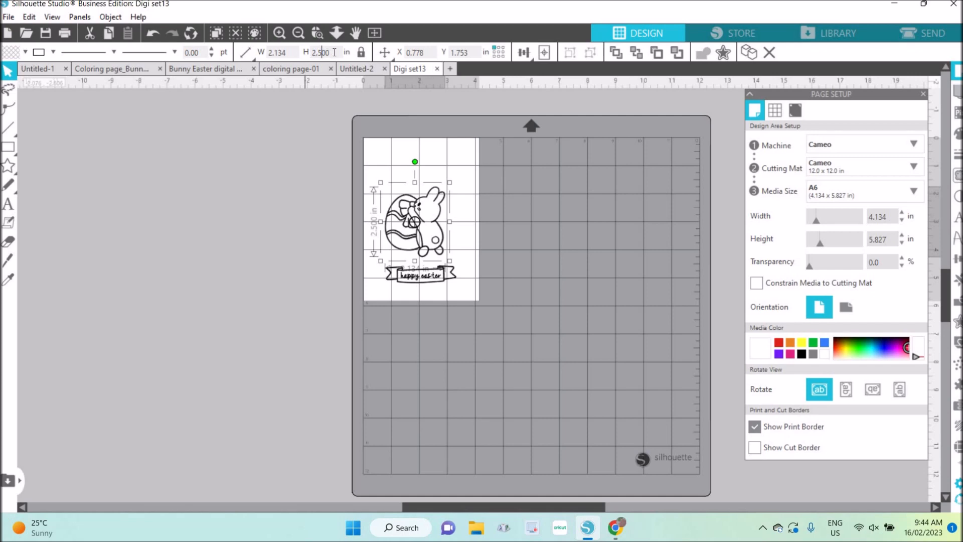
{"action": "key", "text": "ctrl+a"}
{"action": "type", "text": "2.0"}
{"action": "key", "text": "Return"}
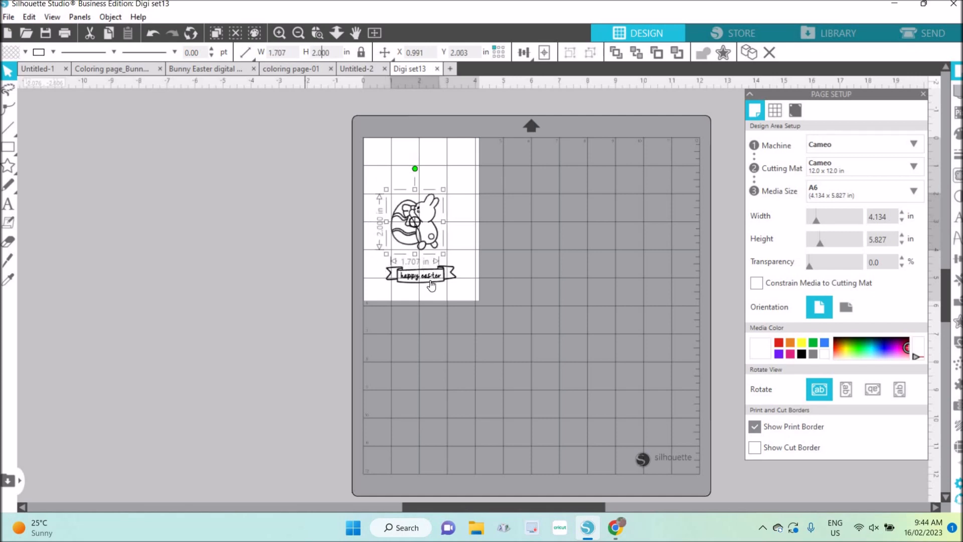
Scale the grouped "happy easter" banner below the bunny down to about 1.8 in wide, keeping its proportions.
{"action": "left_click", "coordinate": [454, 289]}
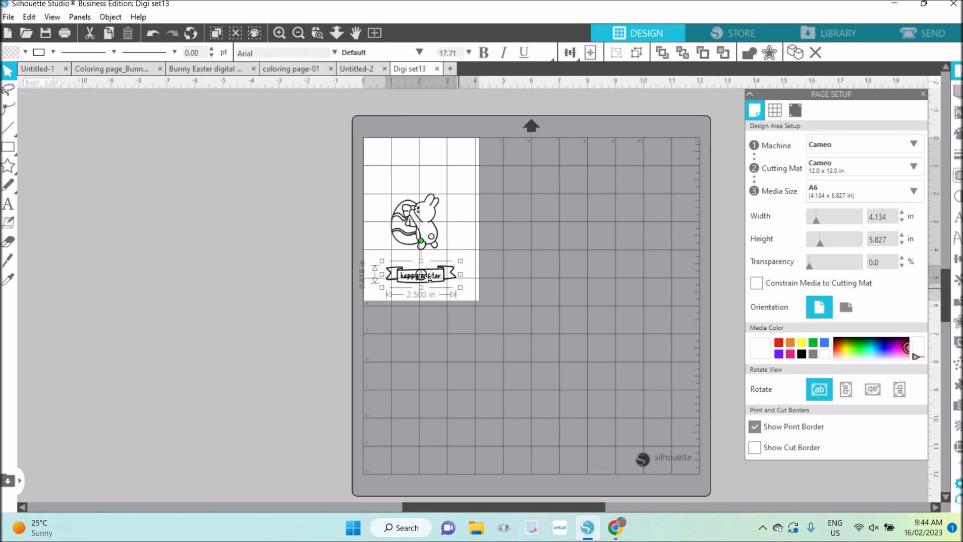
{"action": "left_click", "coordinate": [464, 291]}
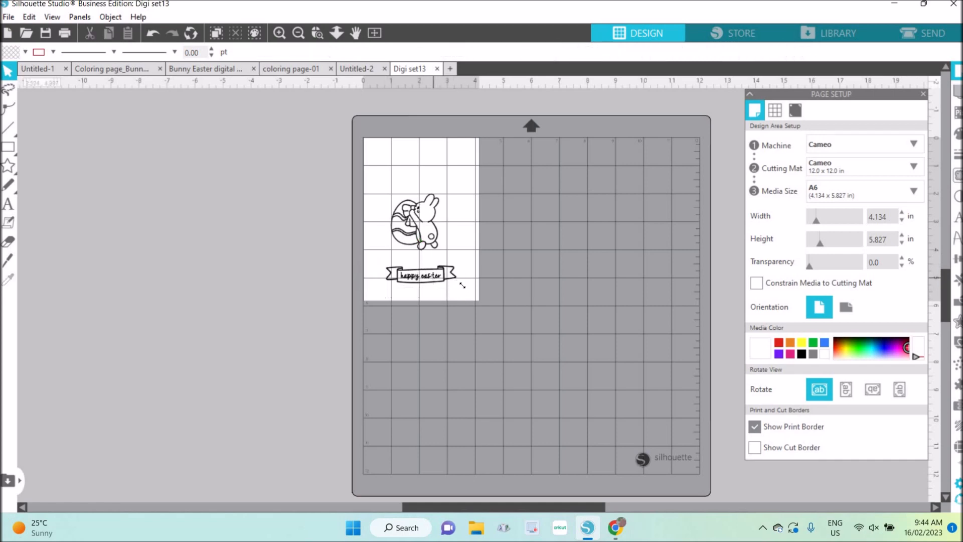
{"action": "left_click", "coordinate": [429, 275]}
{"action": "left_click_drag", "start_coordinate": [460, 287], "coordinate": [459, 265]}
{"action": "key", "text": "Down"}
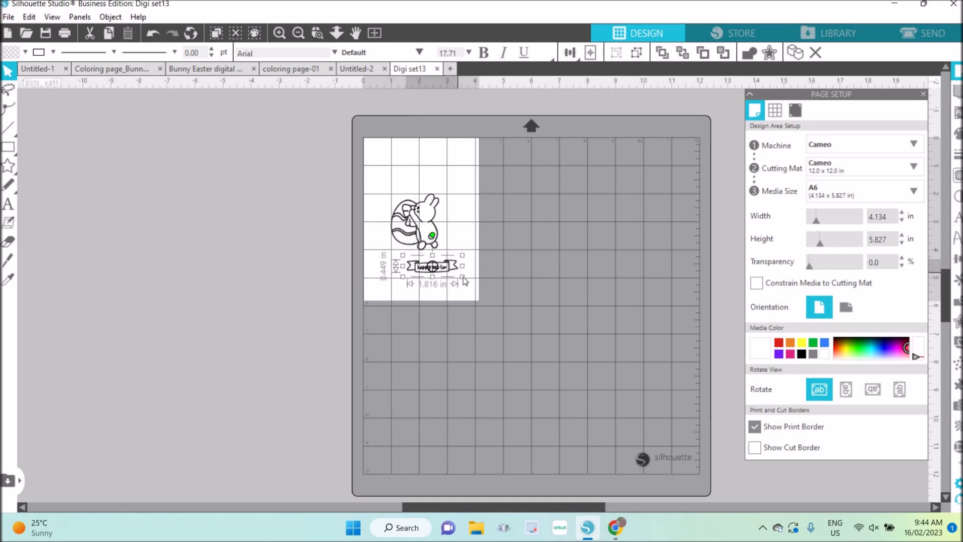
Move the bunny to the upper-left corner of the A6 page and place the "happy easter" banner just to its right.
{"action": "left_click", "coordinate": [404, 245]}
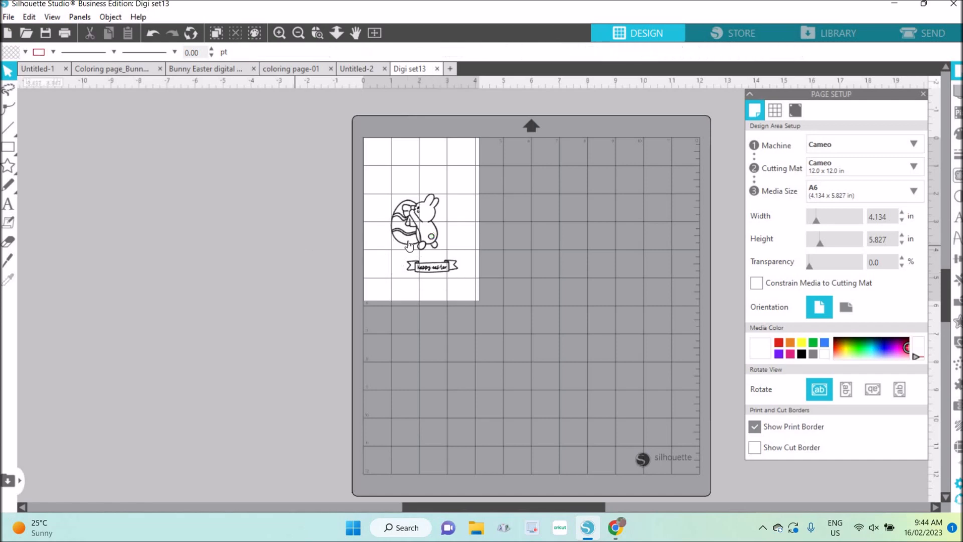
{"action": "mouse_move", "coordinate": [408, 240]}
{"action": "left_mouse_down"}
{"action": "mouse_move", "coordinate": [399, 198]}
{"action": "mouse_move", "coordinate": [389, 195]}
{"action": "left_mouse_up"}
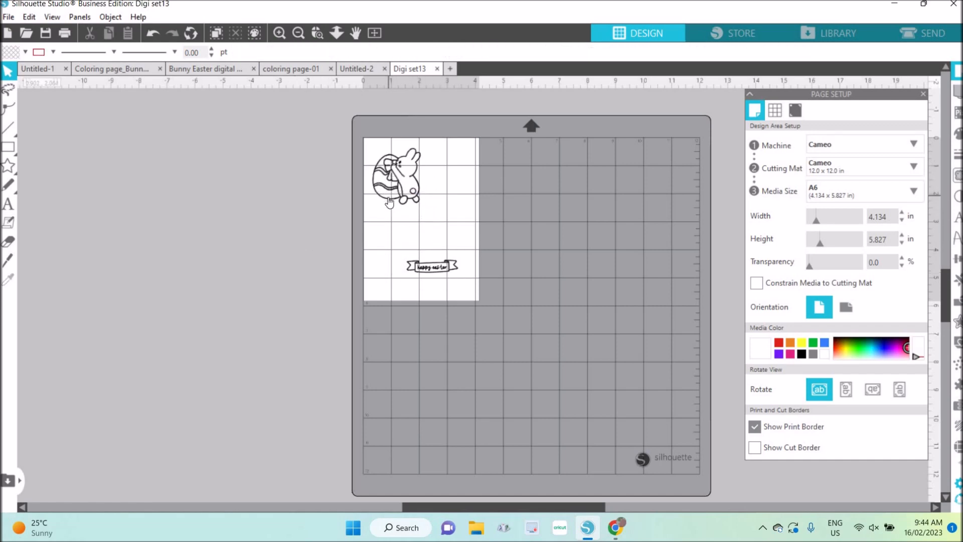
{"action": "mouse_move", "coordinate": [438, 270]}
{"action": "left_mouse_down"}
{"action": "mouse_move", "coordinate": [445, 177]}
{"action": "mouse_move", "coordinate": [456, 178]}
{"action": "mouse_move", "coordinate": [412, 196]}
{"action": "mouse_move", "coordinate": [440, 181]}
{"action": "left_mouse_up"}
{"action": "left_click", "coordinate": [415, 196]}
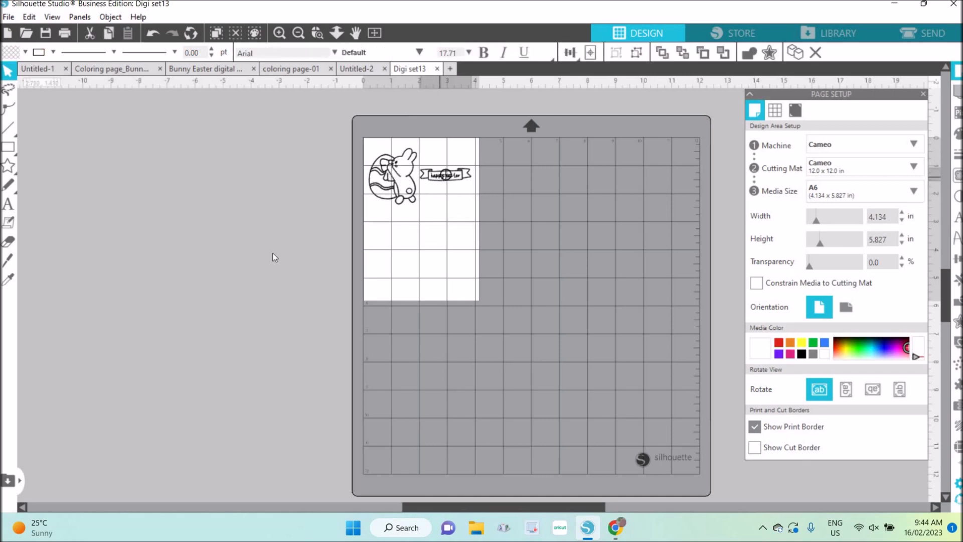
{"action": "left_click", "coordinate": [274, 257]}
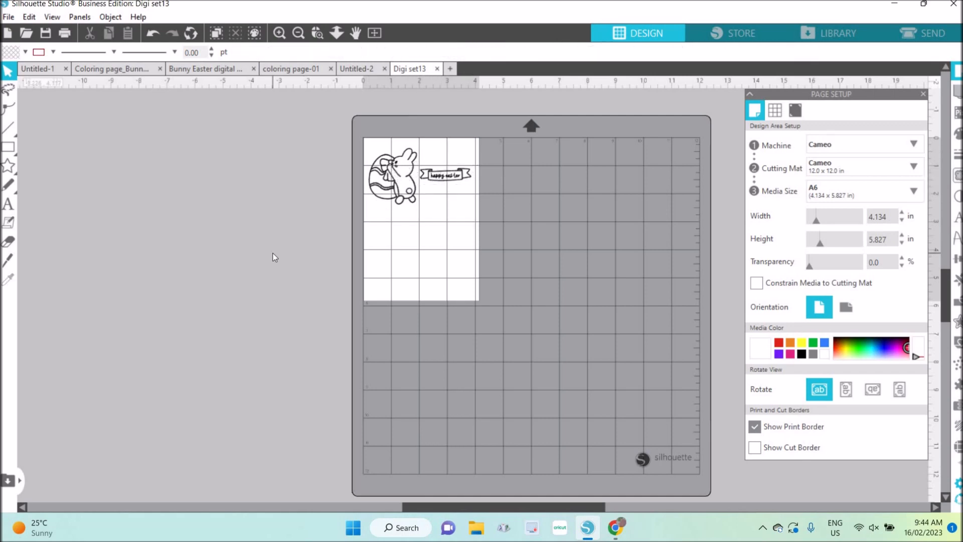
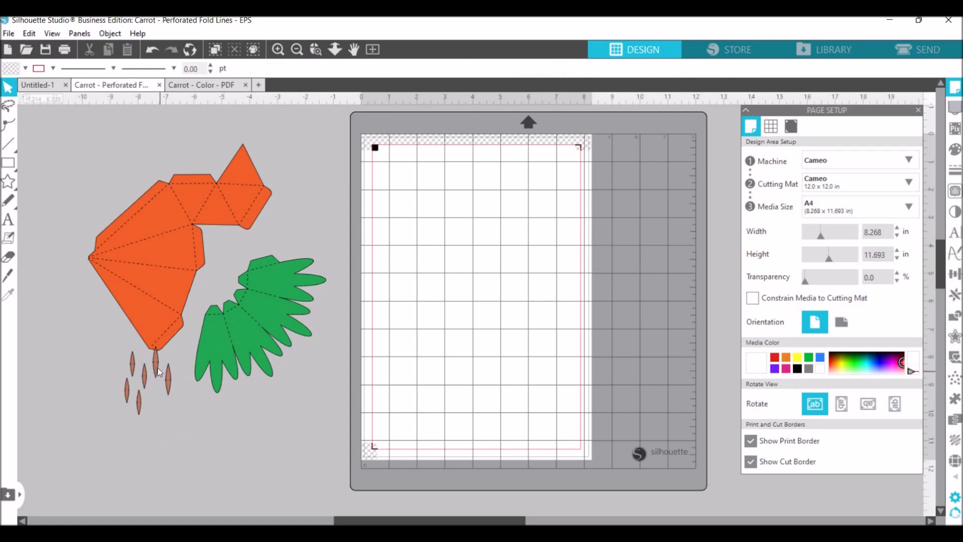
Move the small brown carrot marks slightly away from the orange body, then group all the carrot pieces together.
{"action": "left_click_drag", "start_coordinate": [173, 377], "coordinate": [191, 389]}
{"action": "left_click", "coordinate": [111, 127]}
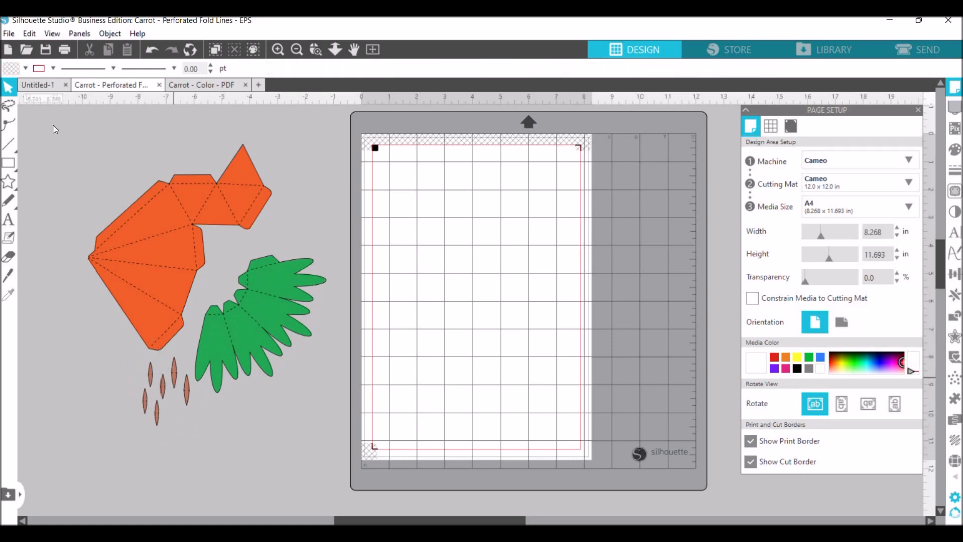
{"action": "key", "text": "ctrl+a"}
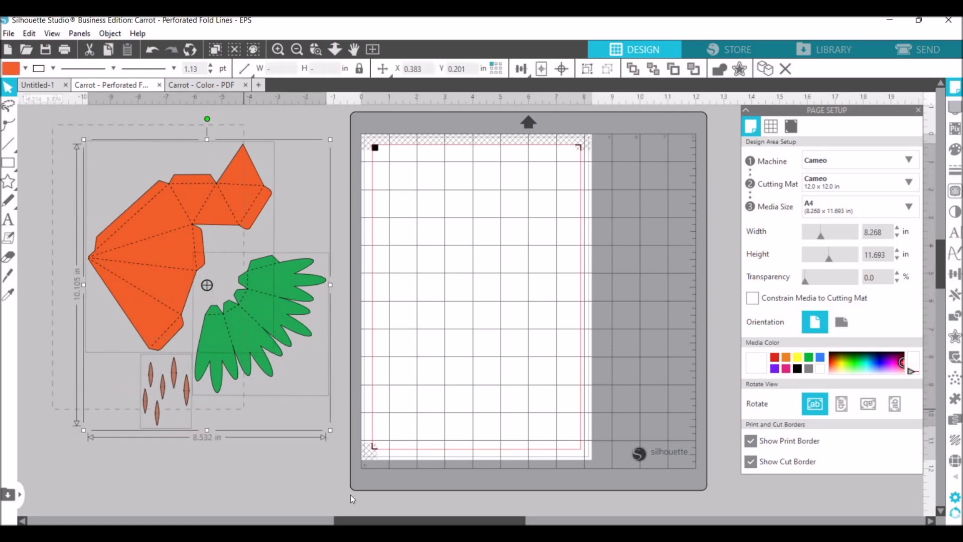
{"action": "right_click", "coordinate": [330, 489]}
{"action": "left_click", "coordinate": [384, 345]}
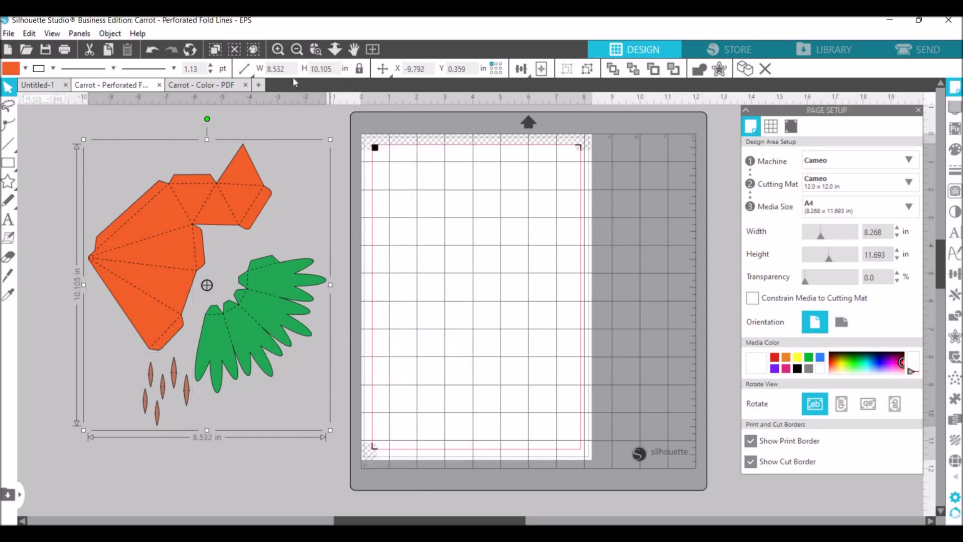
Set the grouped carrot template's height to 14 in, keeping its proportions.
{"action": "left_click_drag", "start_coordinate": [333, 69], "coordinate": [294, 78]}
{"action": "type", "text": "14"}
{"action": "key", "text": "Return"}
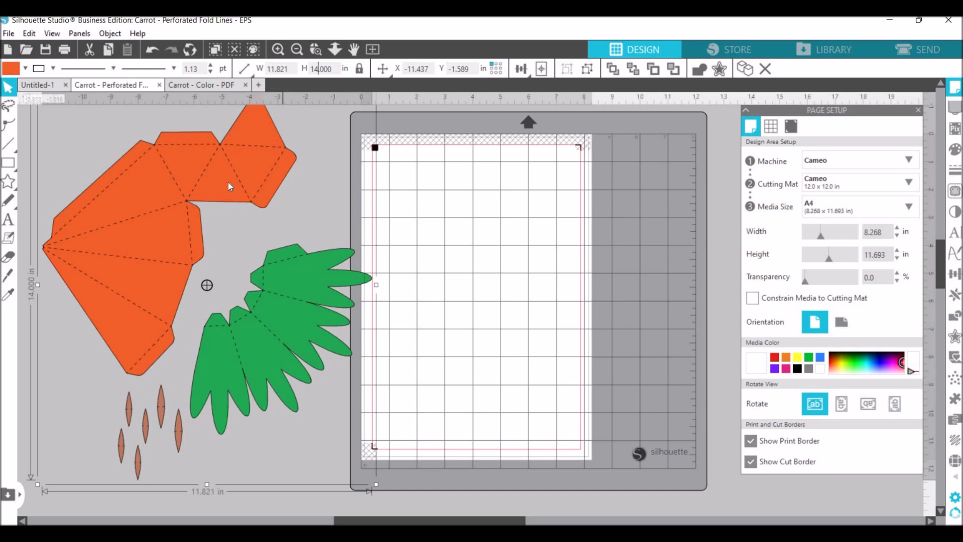
Scale the carrot group down to about 11 by 13.1 in and reposition it beside the A4 page.
{"action": "left_click_drag", "start_coordinate": [228, 180], "coordinate": [254, 229]}
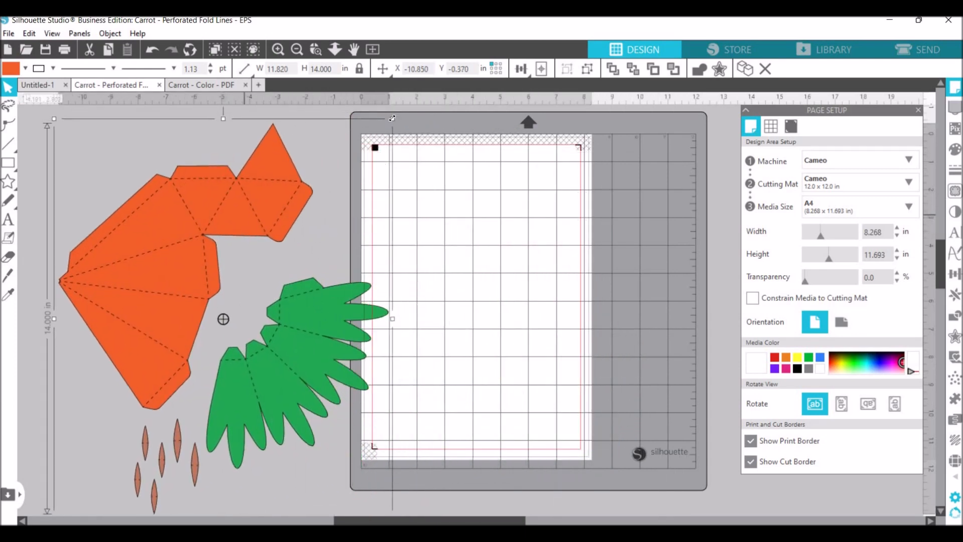
{"action": "left_click_drag", "start_coordinate": [392, 119], "coordinate": [370, 145]}
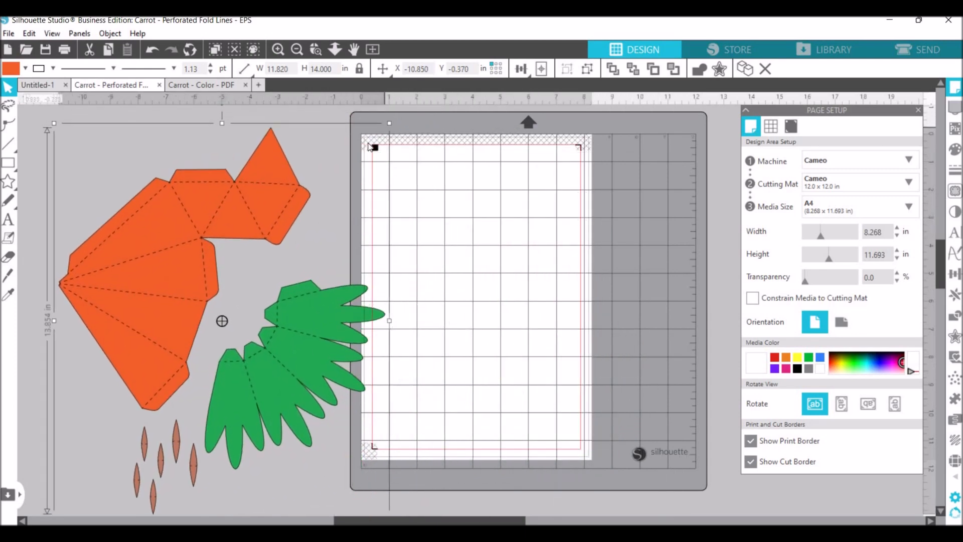
{"action": "left_click_drag", "start_coordinate": [235, 257], "coordinate": [284, 227]}
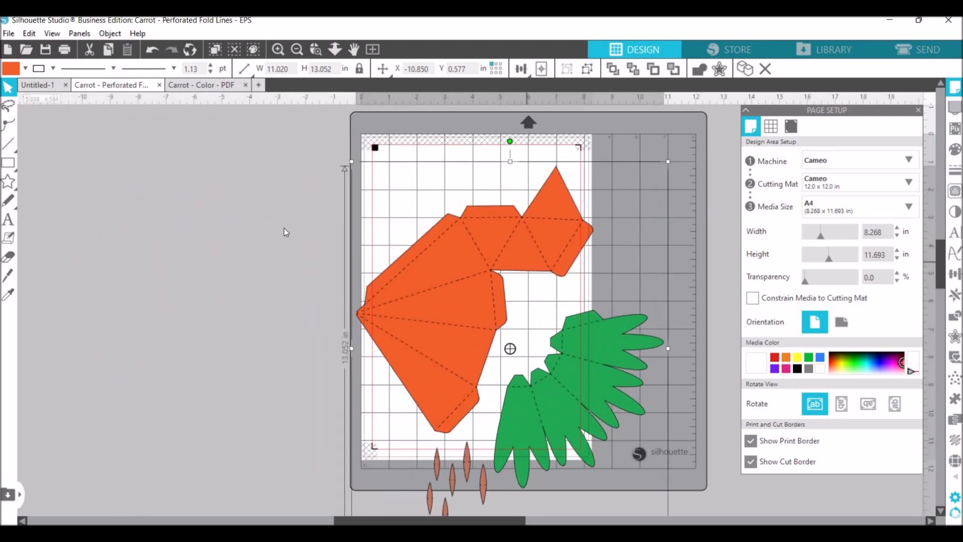
Ungroup the carrot pieces, place the orange body on the A4 page and set the green leaves outside it.
{"action": "right_click", "coordinate": [285, 228]}
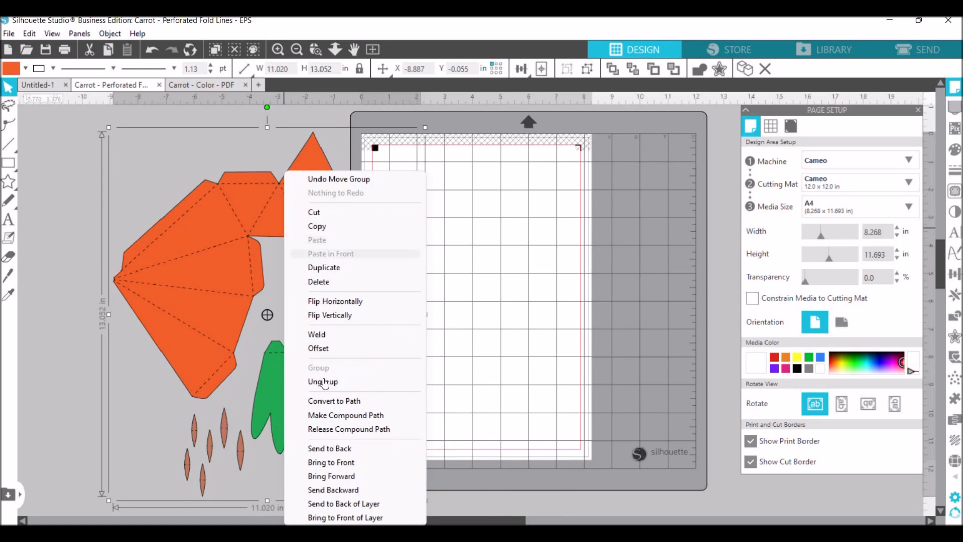
{"action": "left_click", "coordinate": [323, 381]}
{"action": "left_click_drag", "start_coordinate": [196, 236], "coordinate": [498, 328]}
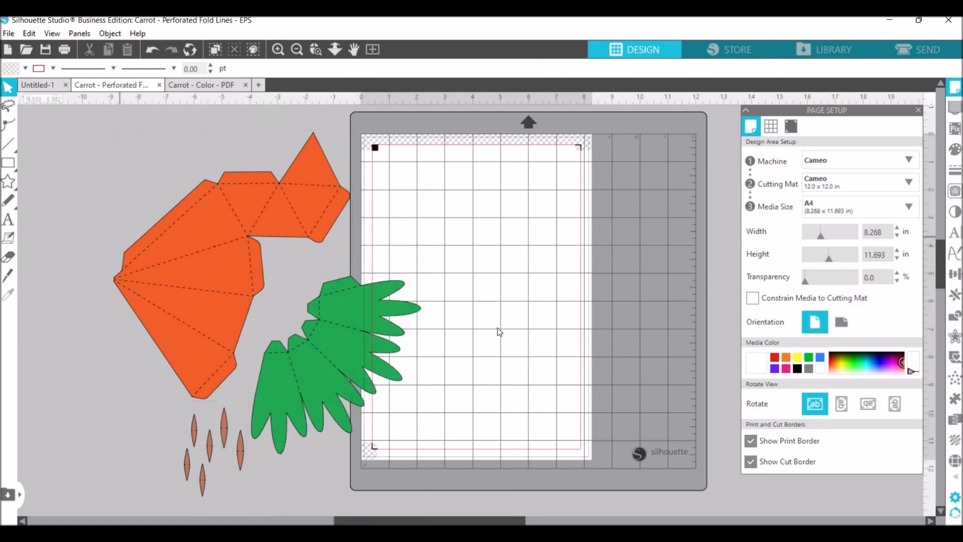
{"action": "left_click_drag", "start_coordinate": [320, 345], "coordinate": [191, 305]}
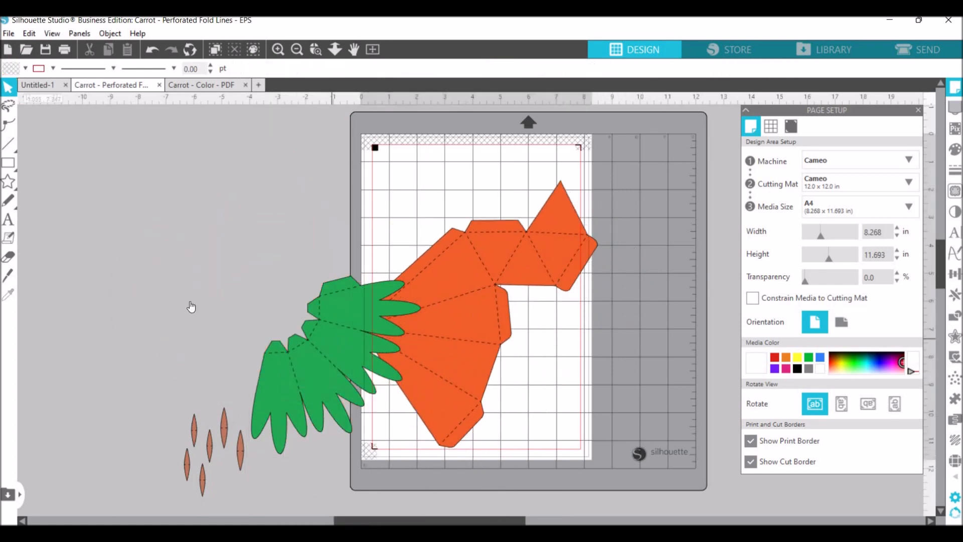
{"action": "left_click_drag", "start_coordinate": [530, 237], "coordinate": [525, 241]}
{"action": "left_click", "coordinate": [547, 189]}
{"action": "right_click", "coordinate": [547, 189]}
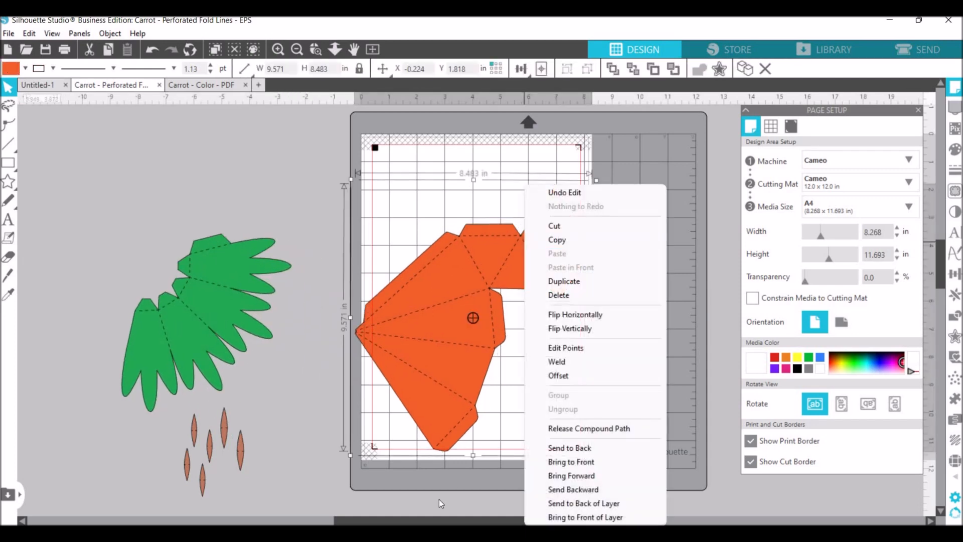
{"action": "left_click_drag", "start_coordinate": [431, 338], "coordinate": [428, 330]}
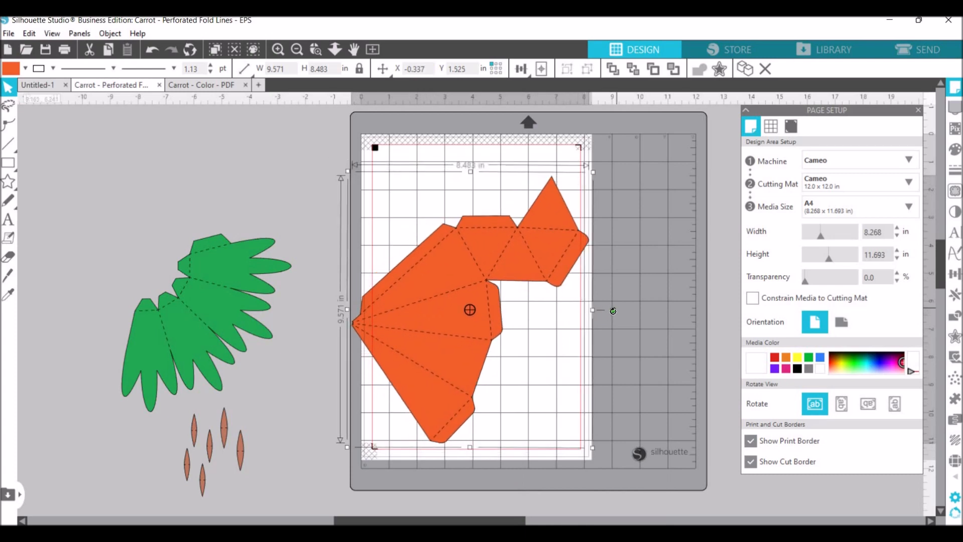
{"action": "right_click", "coordinate": [610, 289]}
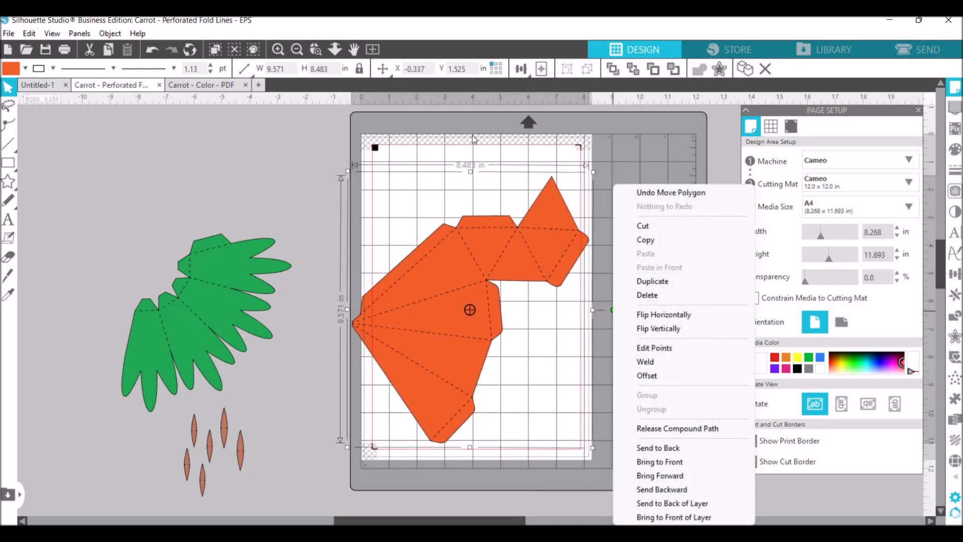
{"action": "left_click", "coordinate": [543, 290]}
{"action": "left_click", "coordinate": [540, 282]}
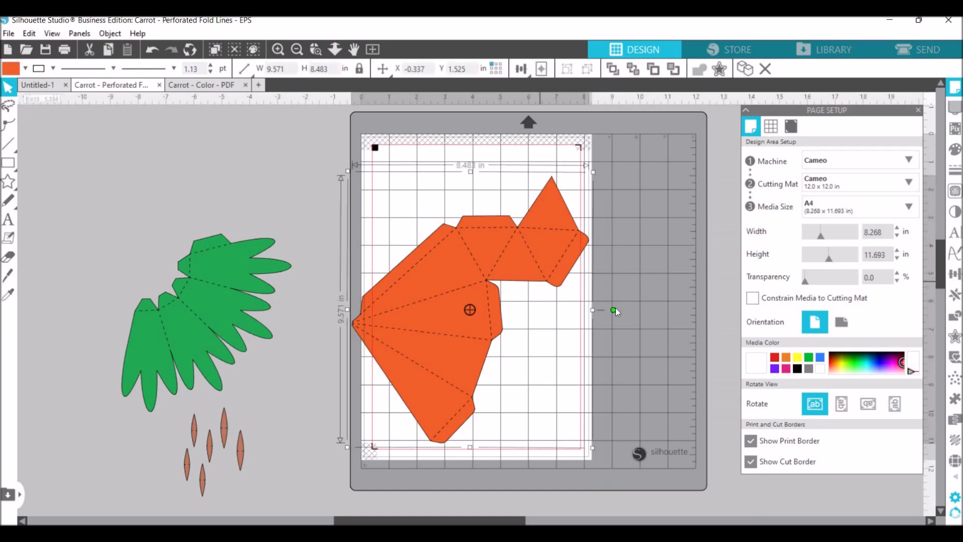
{"action": "right_click", "coordinate": [613, 270]}
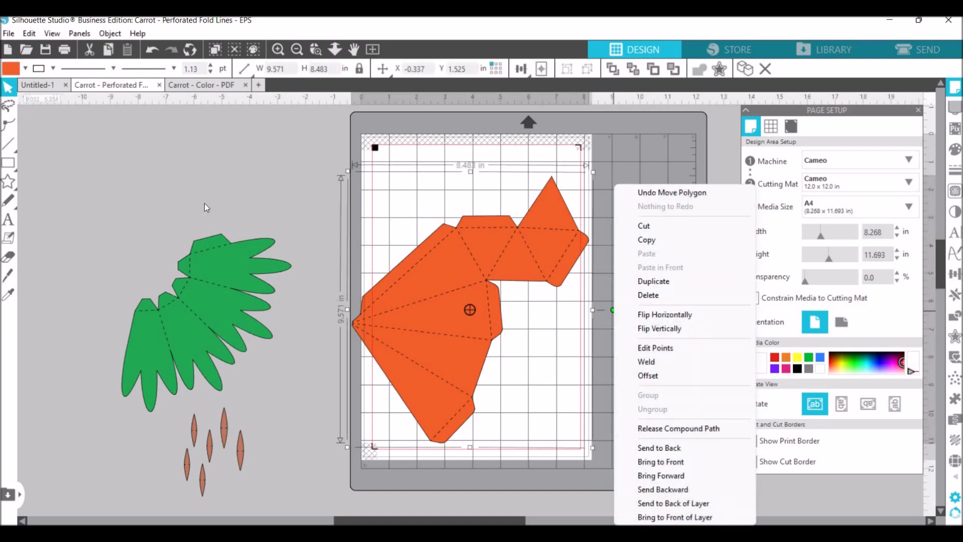
{"action": "left_click", "coordinate": [560, 301]}
{"action": "left_click", "coordinate": [549, 272]}
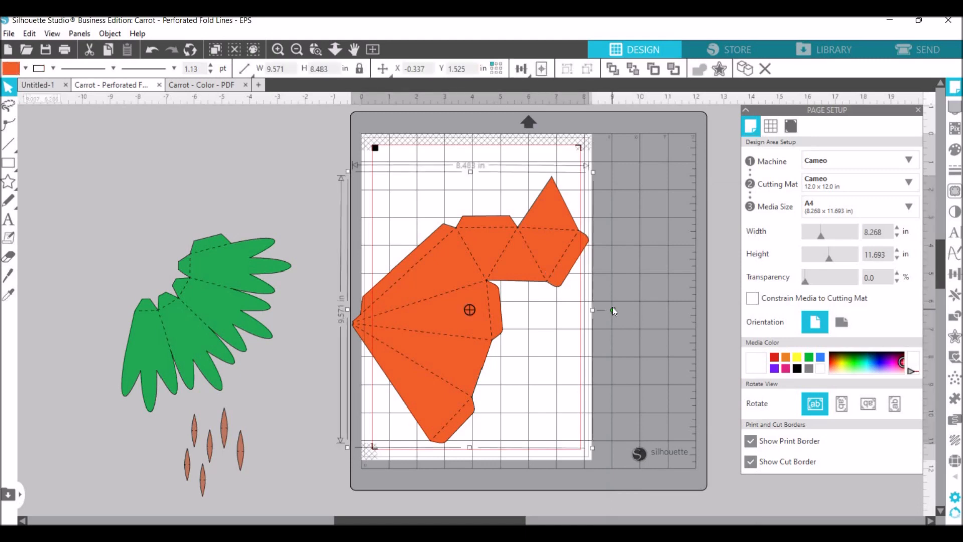
{"action": "right_click", "coordinate": [613, 311]}
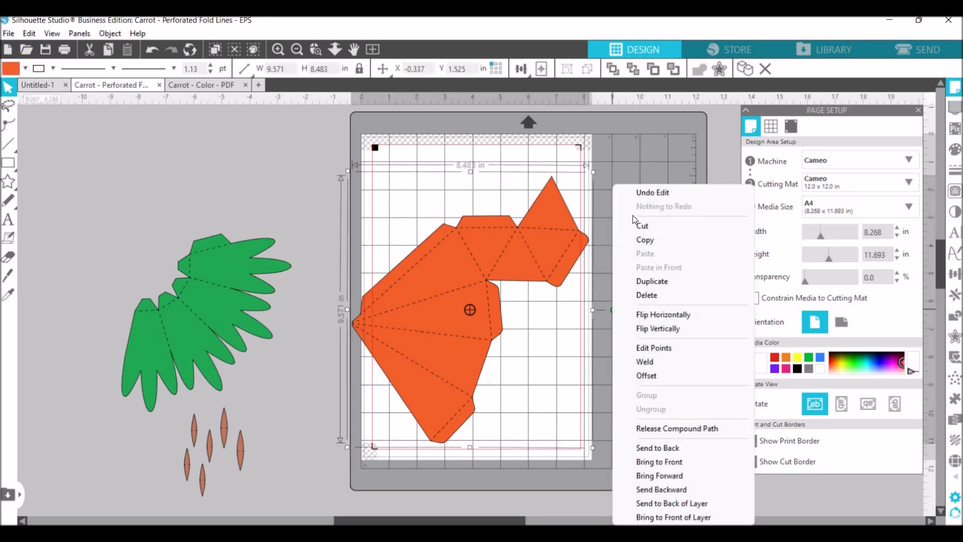
{"action": "left_click", "coordinate": [541, 279]}
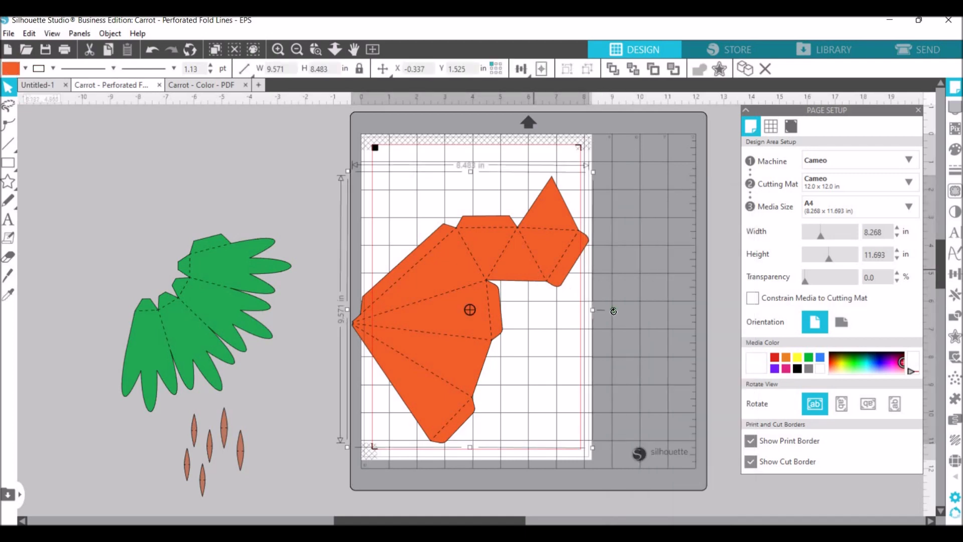
Rotate the orange body counterclockwise, position it within the A4 page, and turn off the registration marks.
{"action": "left_click_drag", "start_coordinate": [613, 310], "coordinate": [568, 231]}
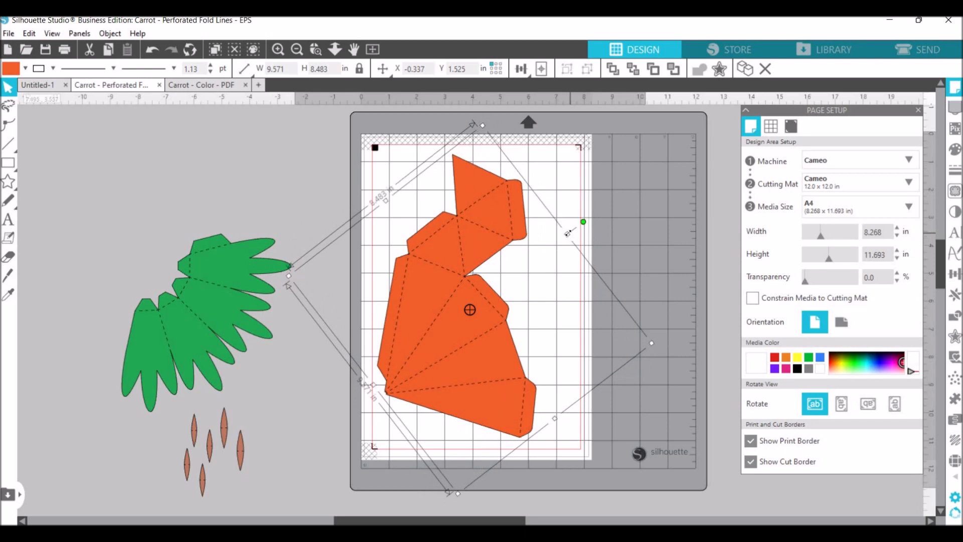
{"action": "left_click_drag", "start_coordinate": [481, 375], "coordinate": [480, 361]}
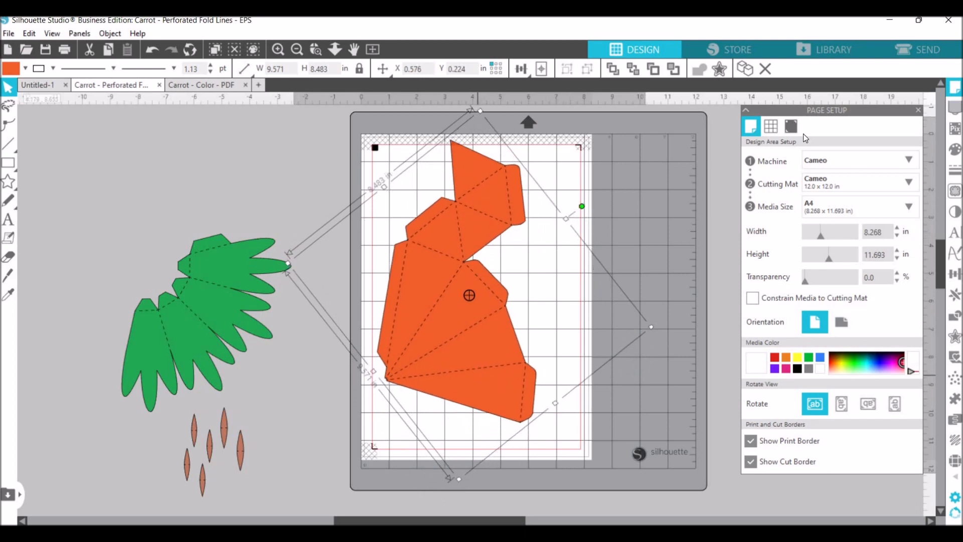
{"action": "left_click", "coordinate": [792, 125]}
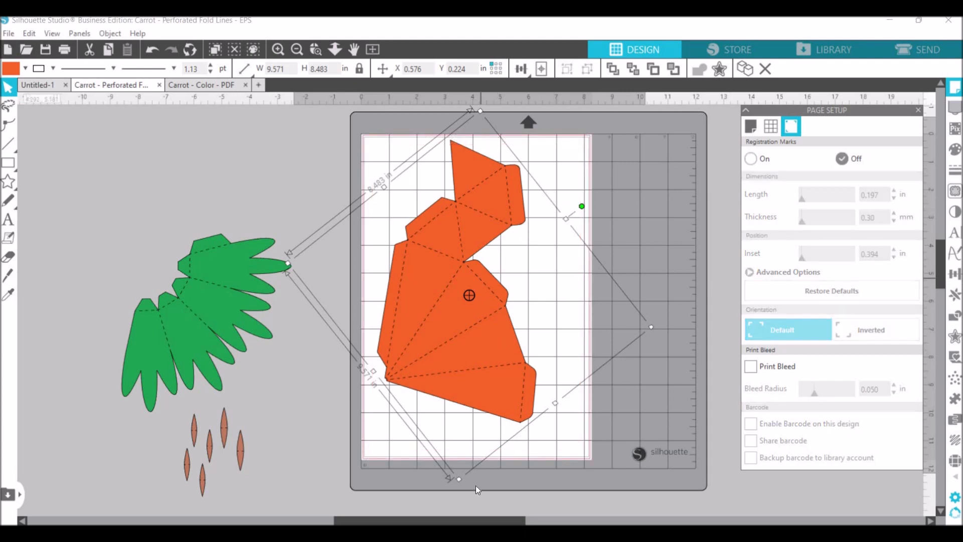
Enlarge the orange carrot body to about 11.2 by 9.9 in and position it within the A4 page.
{"action": "left_click_drag", "start_coordinate": [458, 479], "coordinate": [453, 524]}
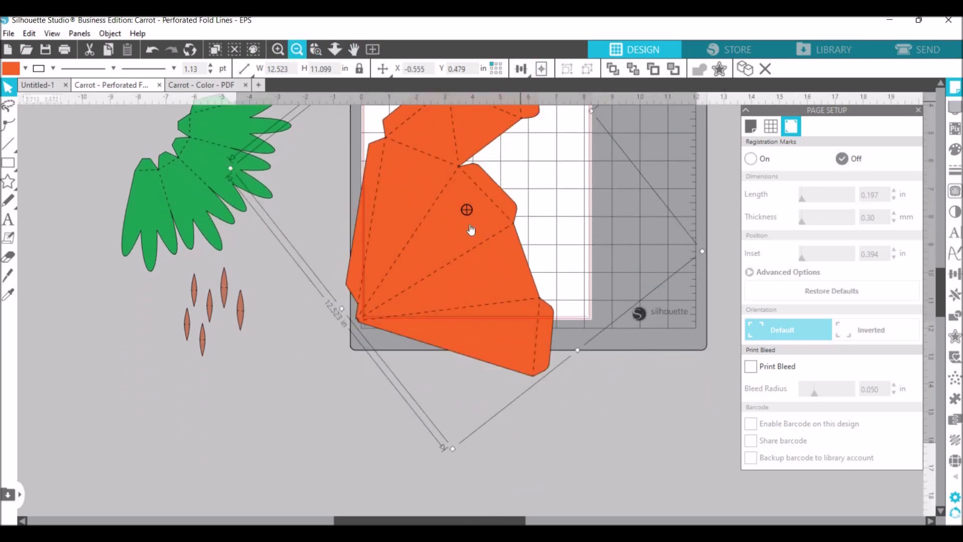
{"action": "left_click_drag", "start_coordinate": [940, 318], "coordinate": [940, 301]}
{"action": "left_click_drag", "start_coordinate": [476, 382], "coordinate": [493, 355]}
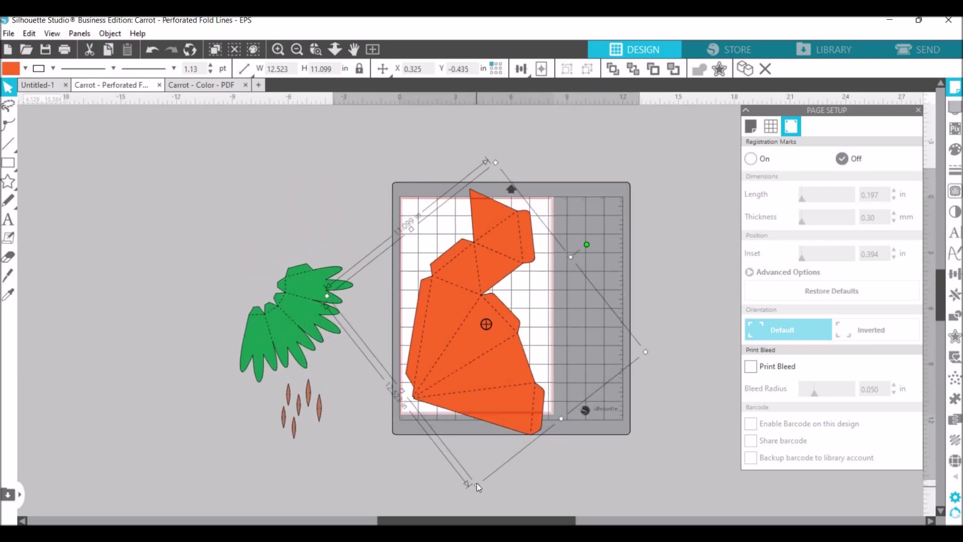
{"action": "left_click_drag", "start_coordinate": [477, 458], "coordinate": [476, 447]}
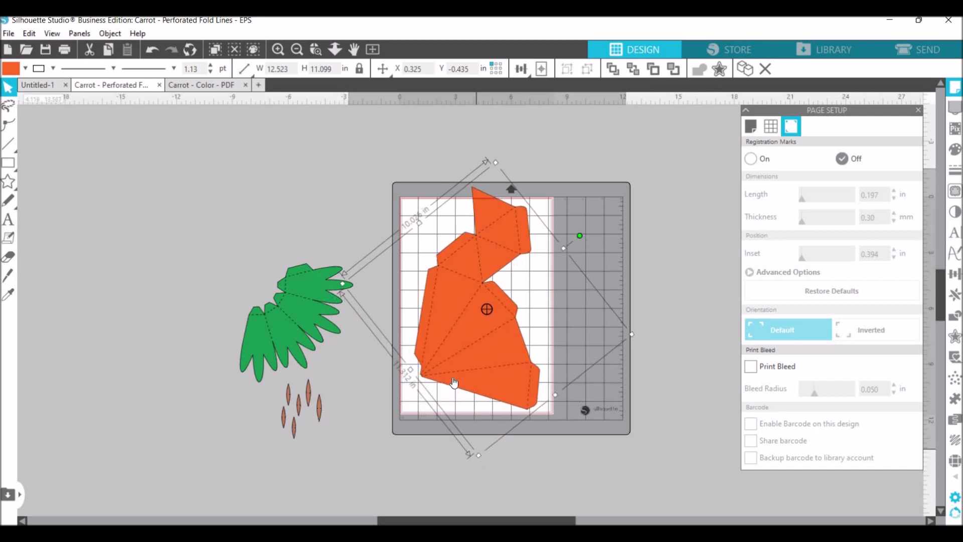
{"action": "left_click_drag", "start_coordinate": [451, 374], "coordinate": [444, 390]}
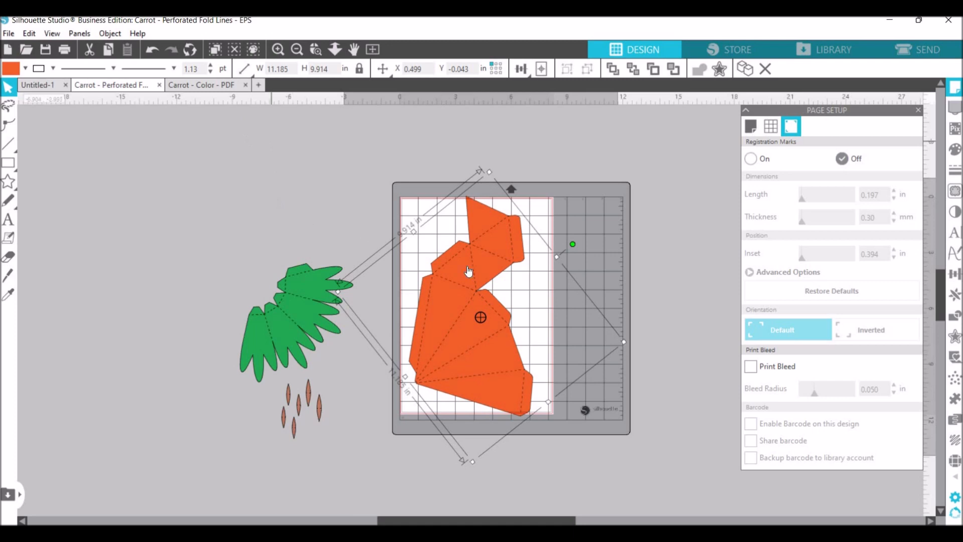
Undo the orange body's resizing, rotation and moves, the registration mark change, and the ungrouping of the carrot pieces.
{"action": "left_click", "coordinate": [149, 50]}
{"action": "left_click", "coordinate": [149, 50]}
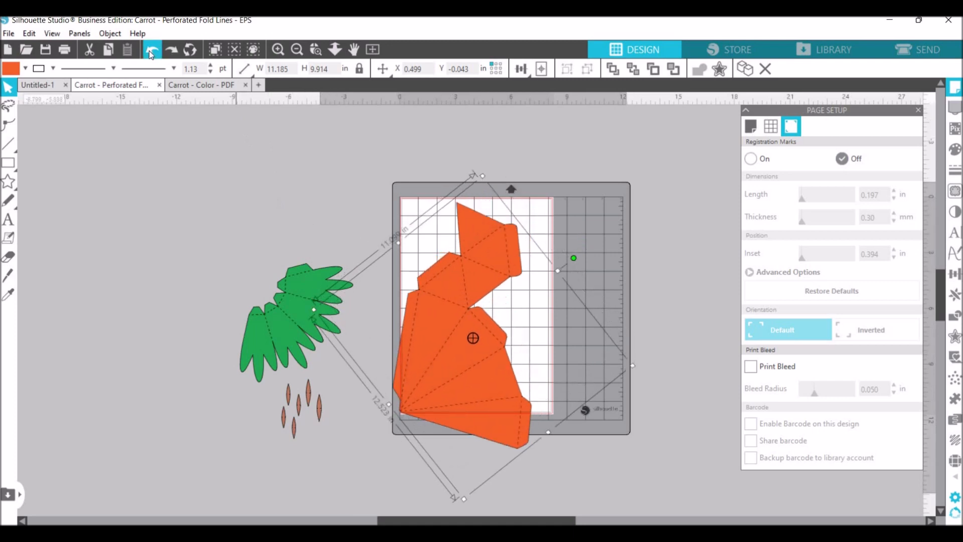
{"action": "left_click", "coordinate": [149, 50]}
{"action": "left_click", "coordinate": [149, 50]}
{"action": "left_click", "coordinate": [149, 50]}
{"action": "left_click", "coordinate": [149, 50]}
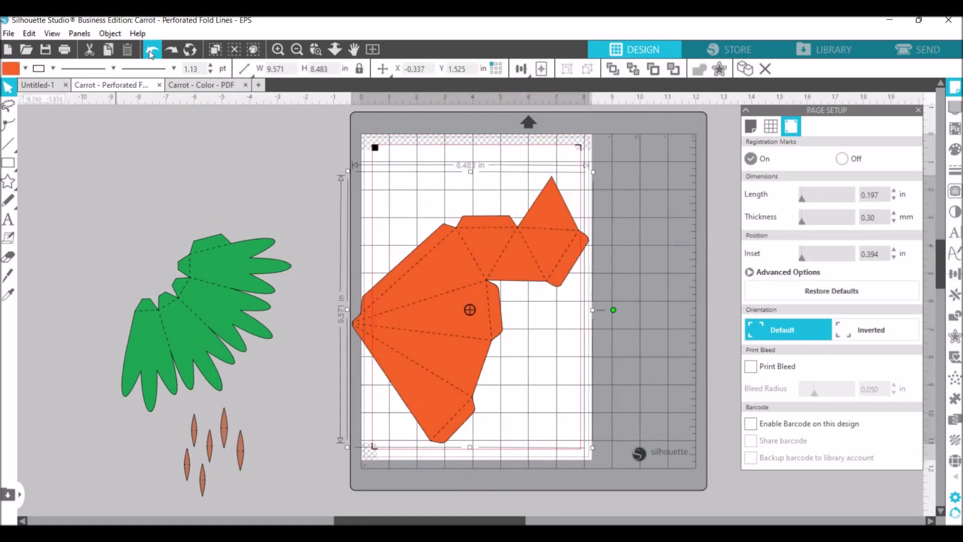
{"action": "left_click", "coordinate": [149, 50]}
{"action": "left_click", "coordinate": [149, 50]}
{"action": "left_click", "coordinate": [149, 50]}
{"action": "left_click", "coordinate": [149, 51]}
{"action": "left_click", "coordinate": [149, 50]}
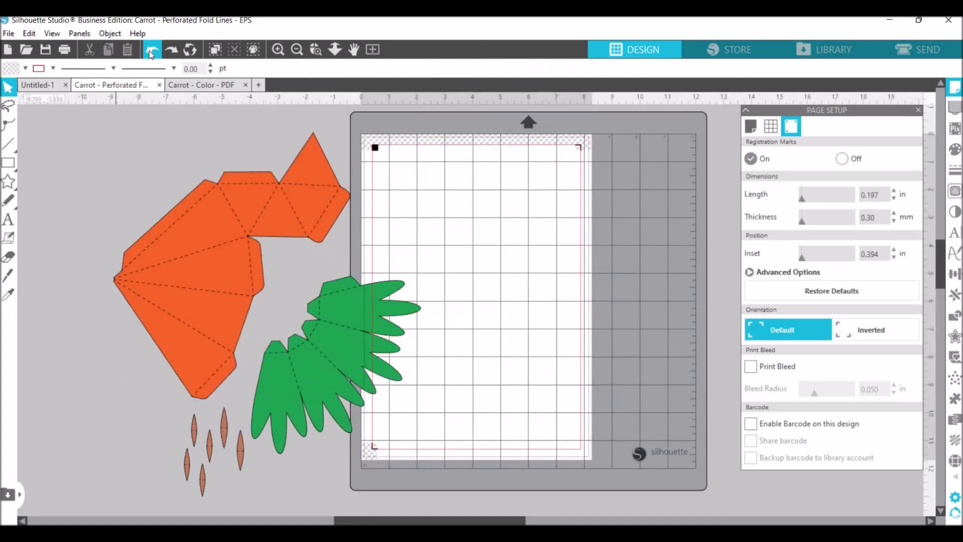
{"action": "left_click", "coordinate": [149, 50]}
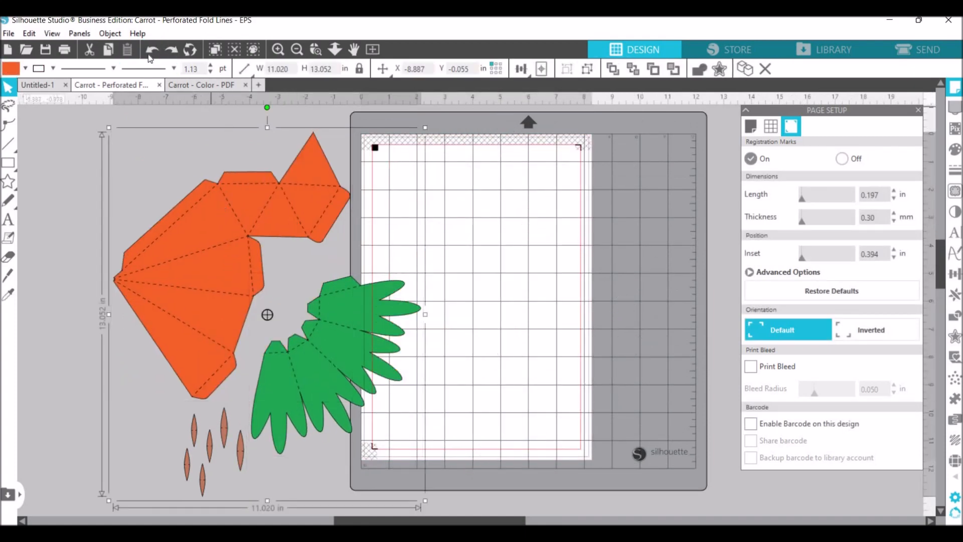
Scale the grouped carrot template up to about 13.8 by 16.3 in and move it back beside the page.
{"action": "left_click", "coordinate": [198, 291]}
{"action": "left_click_drag", "start_coordinate": [102, 163], "coordinate": [458, 454]}
{"action": "left_click_drag", "start_coordinate": [482, 501], "coordinate": [482, 498]}
{"action": "left_click_drag", "start_coordinate": [425, 500], "coordinate": [502, 501]}
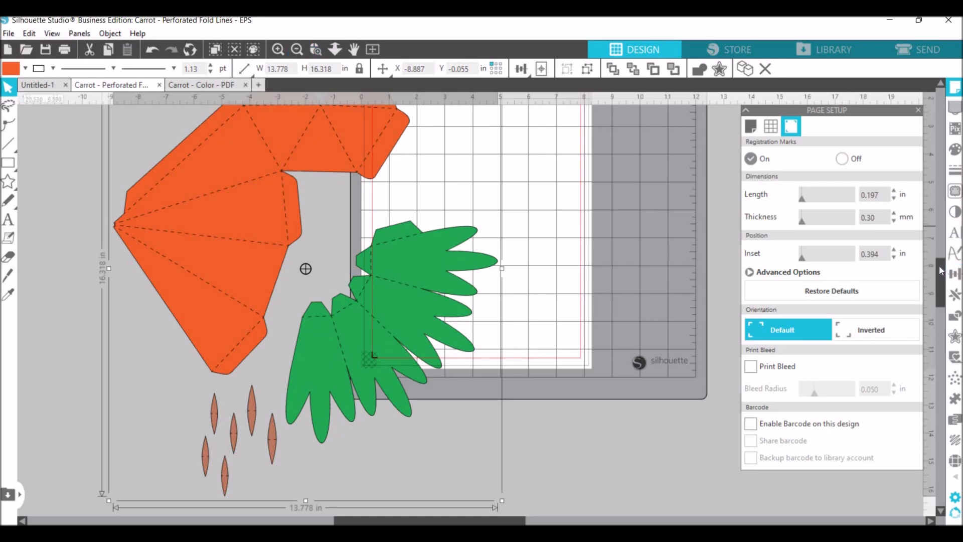
{"action": "scroll", "coordinate": [939, 266], "scroll_direction": "up", "scroll_amount": 3}
{"action": "left_click_drag", "start_coordinate": [433, 463], "coordinate": [540, 414]}
{"action": "left_click_drag", "start_coordinate": [252, 396], "coordinate": [240, 393]}
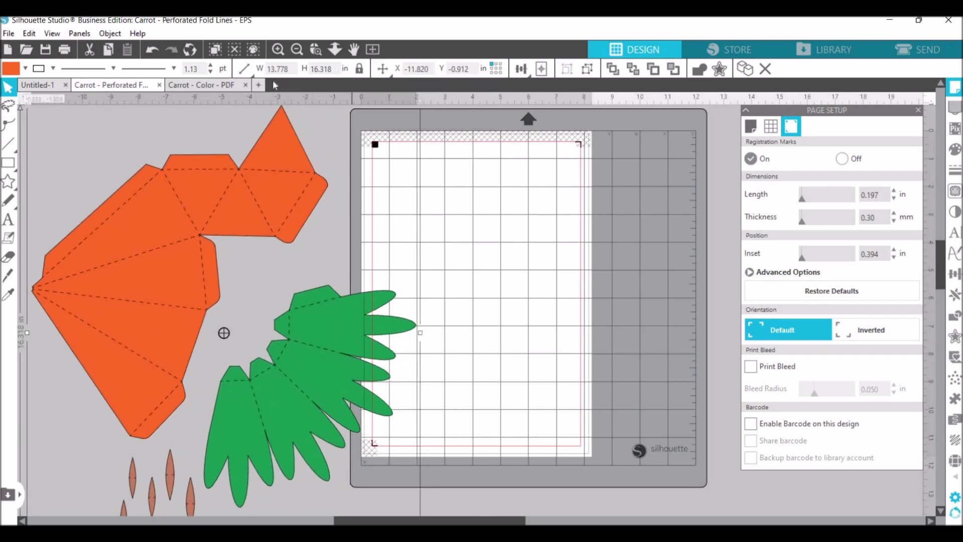
Set the carrot group's height to 13 in, keeping its proportions.
{"action": "left_click_drag", "start_coordinate": [334, 69], "coordinate": [273, 81]}
{"action": "type", "text": "13"}
{"action": "key", "text": "Return"}
Move the carrot group over the A4 page and rotate it counterclockwise so the orange body fits upright on the page.
{"action": "left_click_drag", "start_coordinate": [453, 292], "coordinate": [479, 304]}
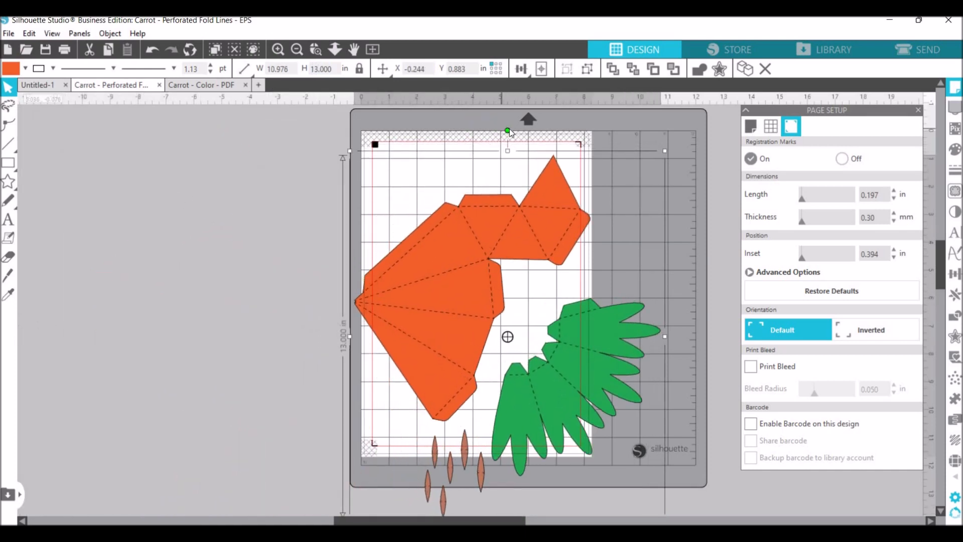
{"action": "left_click_drag", "start_coordinate": [507, 131], "coordinate": [370, 120]}
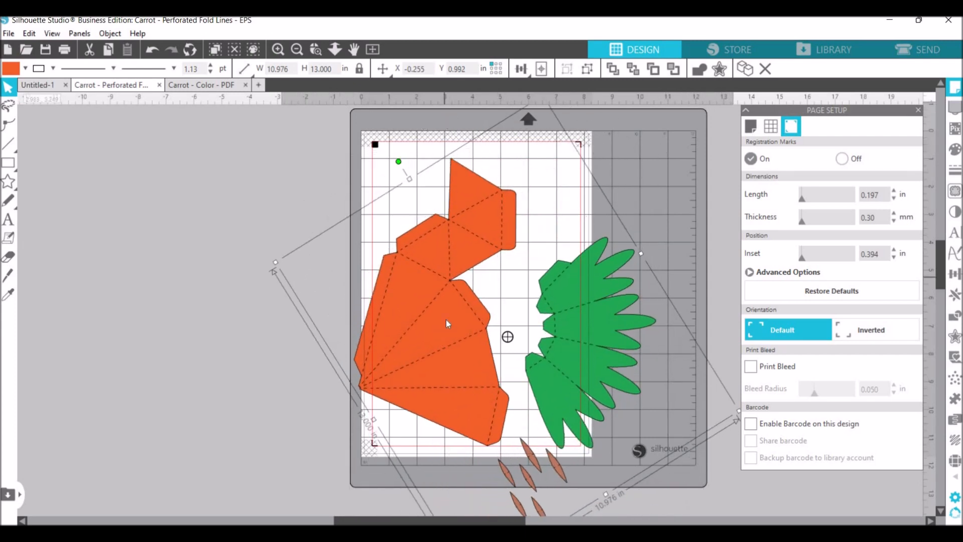
{"action": "left_click_drag", "start_coordinate": [456, 318], "coordinate": [468, 341]}
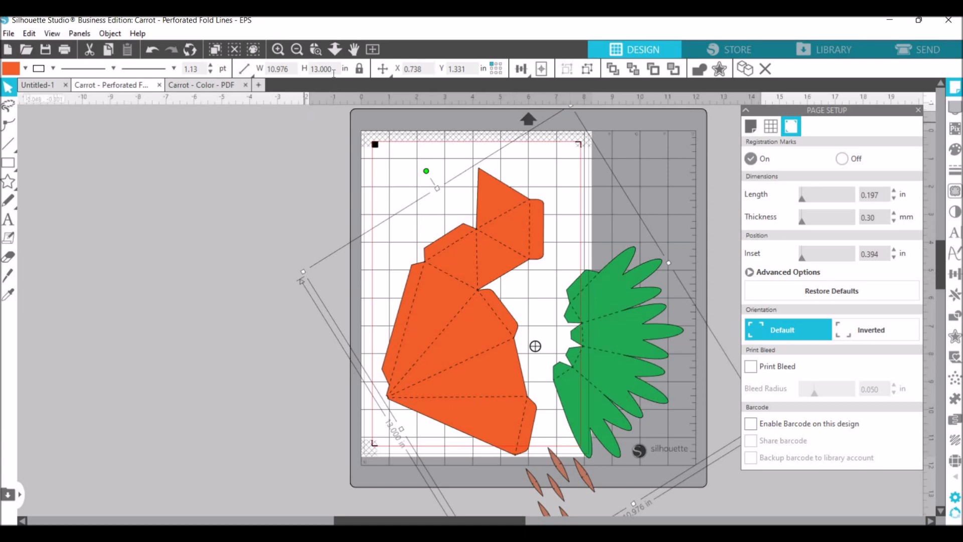
Set the rotated carrot group's height to 15 in, keeping its proportions.
{"action": "left_click", "coordinate": [304, 73]}
{"action": "type", "text": "15"}
{"action": "key", "text": "Return"}
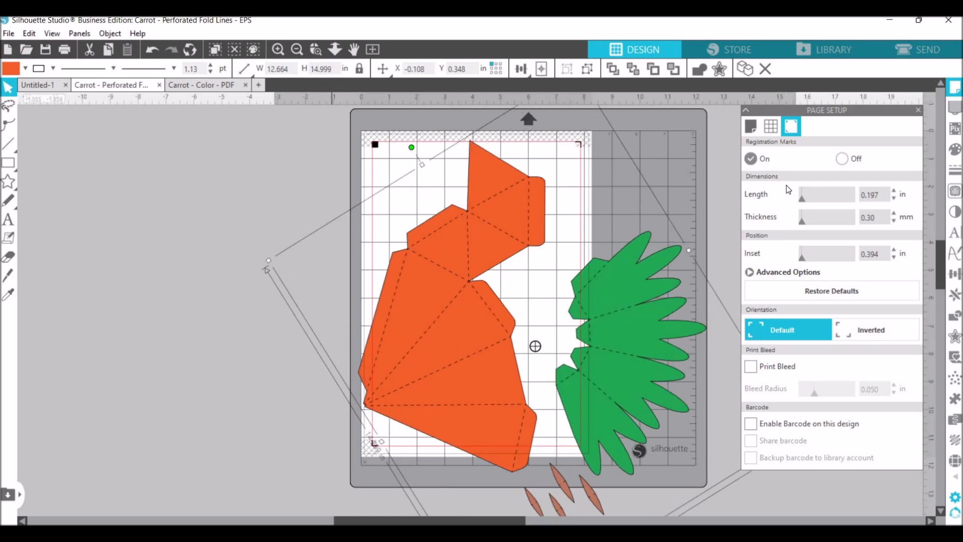
Turn off the registration marks and hide the print border on the A4 page.
{"action": "left_click", "coordinate": [843, 160]}
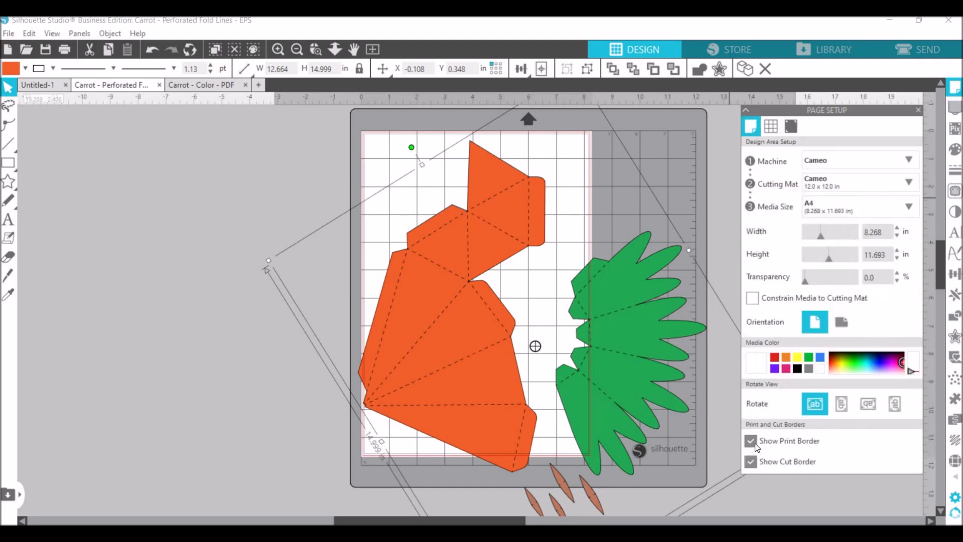
{"action": "left_click", "coordinate": [752, 441]}
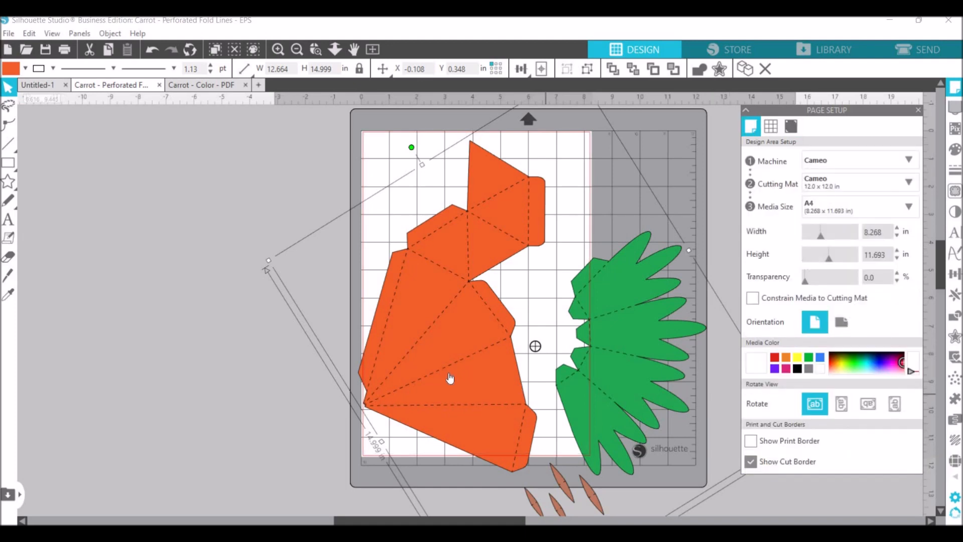
Rotate the carrot group further counterclockwise and reposition it so the whole orange body lies within the A4 page.
{"action": "left_click_drag", "start_coordinate": [458, 374], "coordinate": [462, 366]}
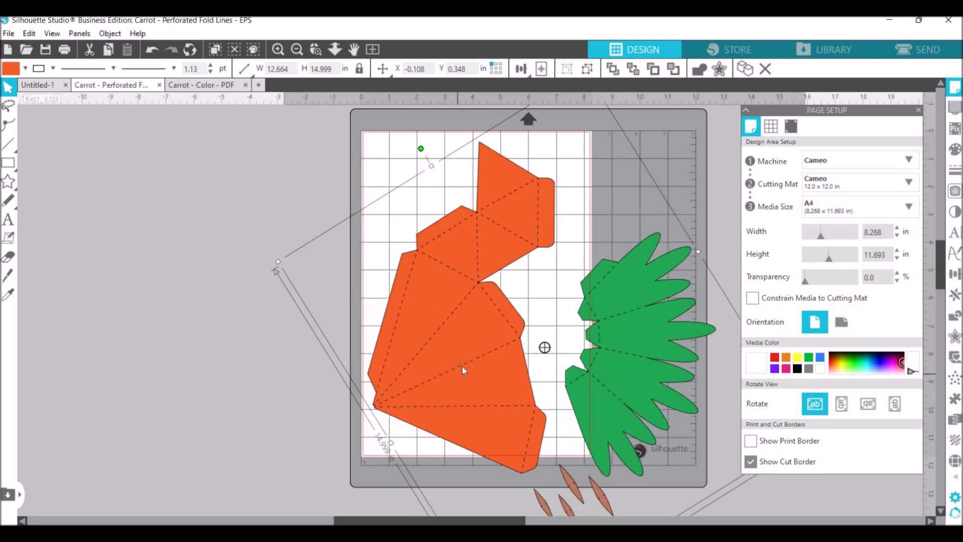
{"action": "left_click_drag", "start_coordinate": [425, 141], "coordinate": [407, 140]}
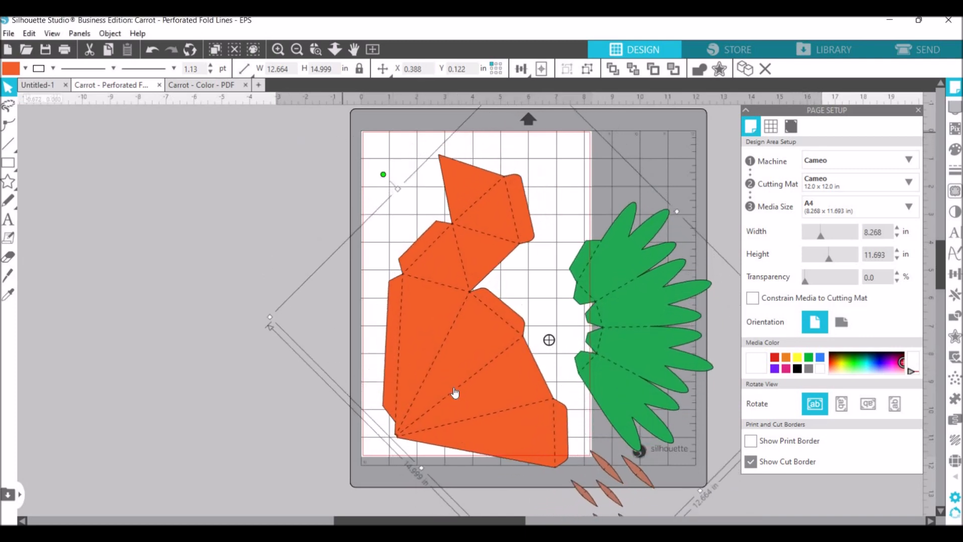
{"action": "right_click", "coordinate": [451, 360]}
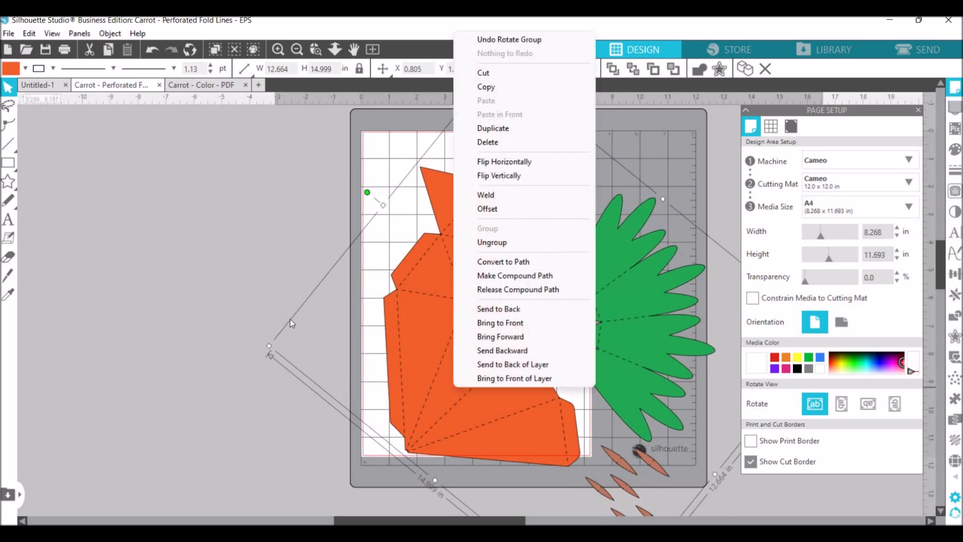
{"action": "left_click", "coordinate": [449, 410]}
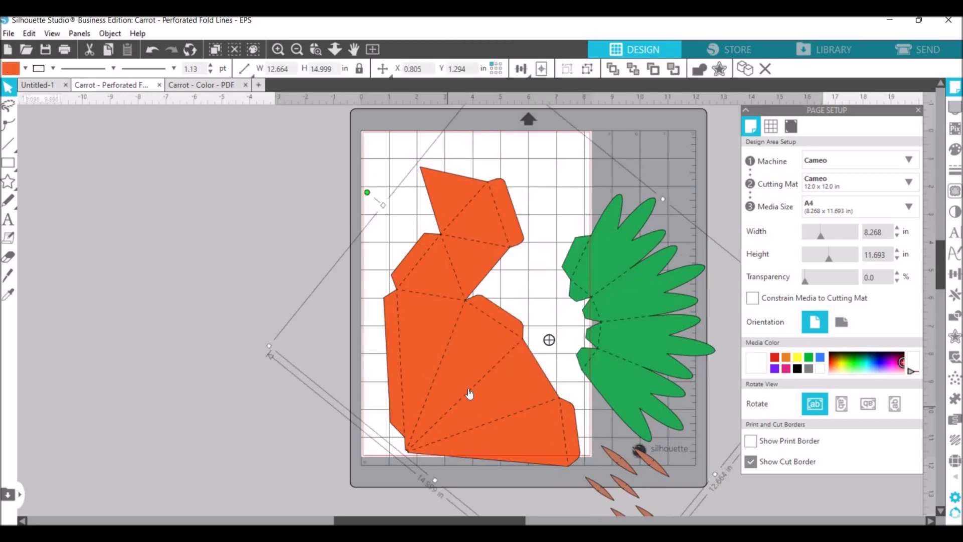
{"action": "left_click_drag", "start_coordinate": [468, 386], "coordinate": [457, 356]}
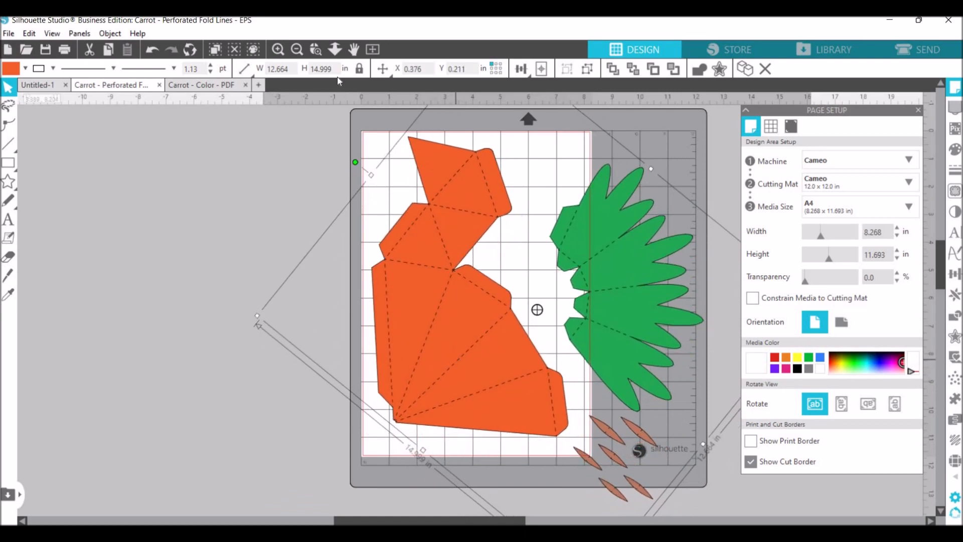
Set the carrot group's height to 16 in proportionally, and shift and slightly rotate it counterclockwise to fit the orange body on the page.
{"action": "left_click_drag", "start_coordinate": [332, 70], "coordinate": [289, 73]}
{"action": "type", "text": "16"}
{"action": "key", "text": "Return"}
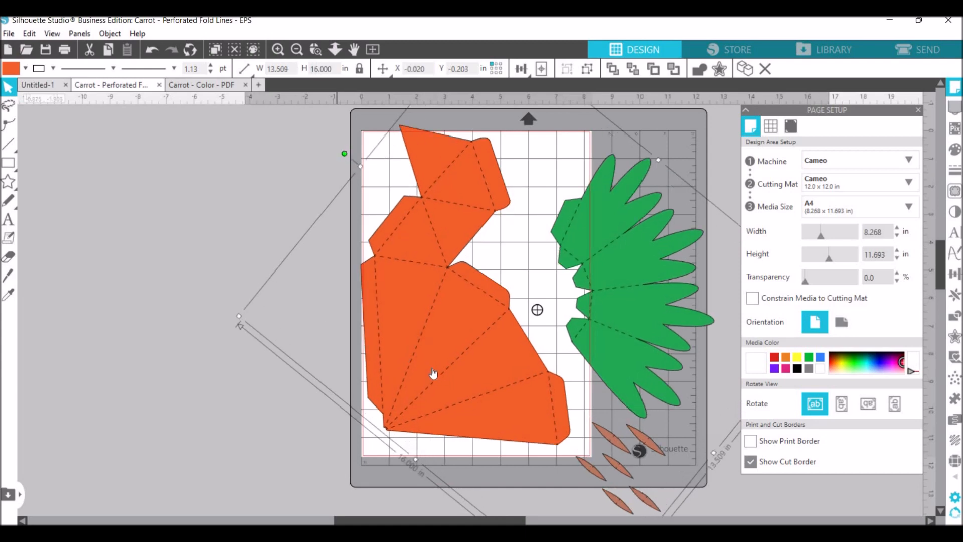
{"action": "left_click_drag", "start_coordinate": [439, 375], "coordinate": [453, 379]}
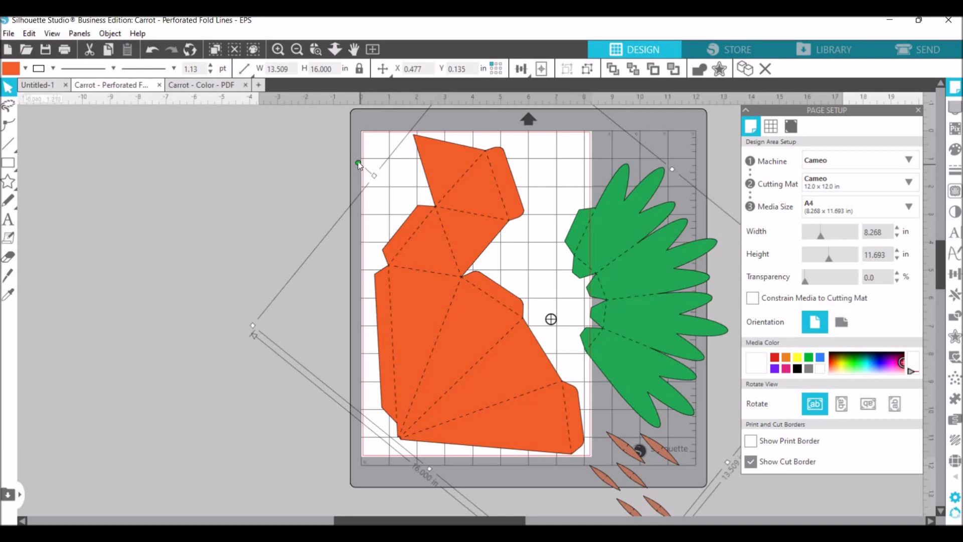
{"action": "left_click_drag", "start_coordinate": [345, 164], "coordinate": [338, 164]}
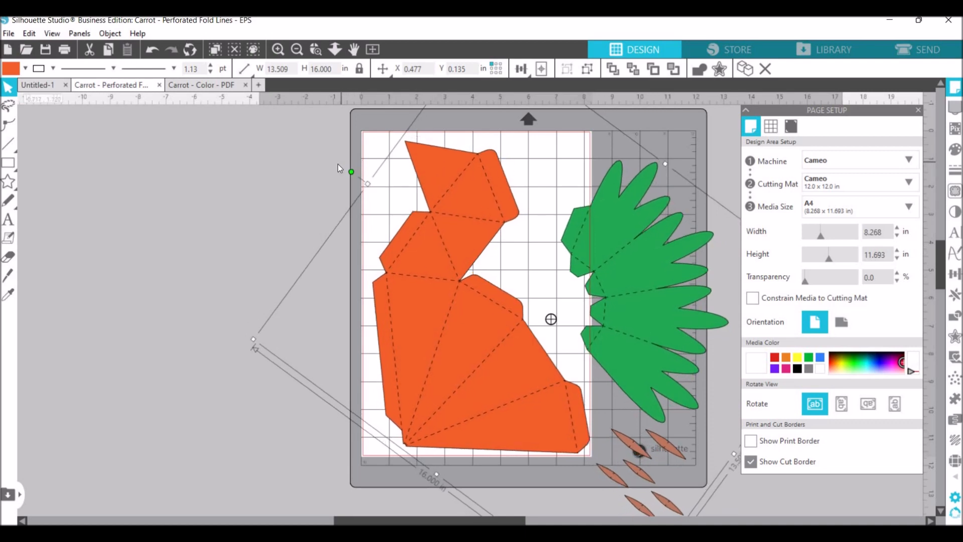
{"action": "left_click_drag", "start_coordinate": [477, 299], "coordinate": [474, 299]}
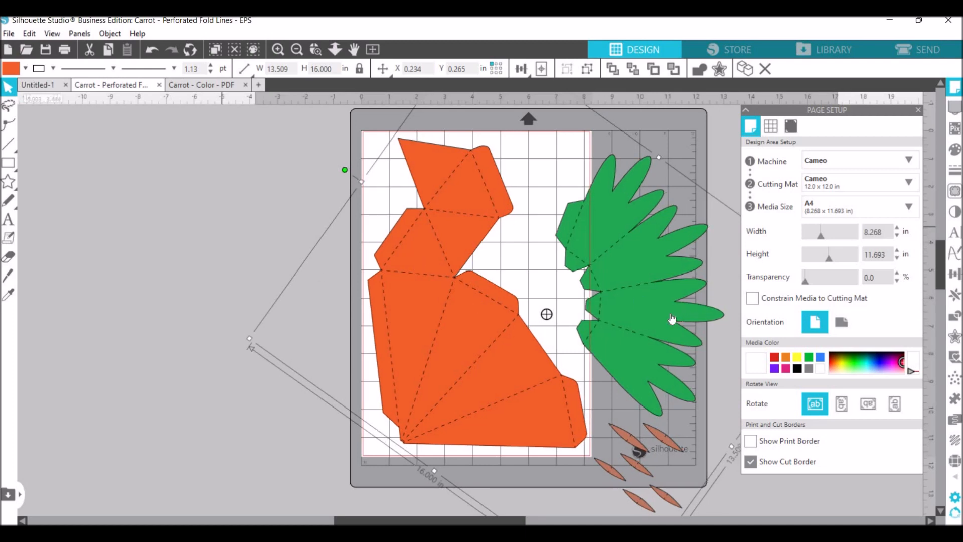
Ungroup the carrot template into separate pieces and clear the selection.
{"action": "right_click", "coordinate": [650, 327]}
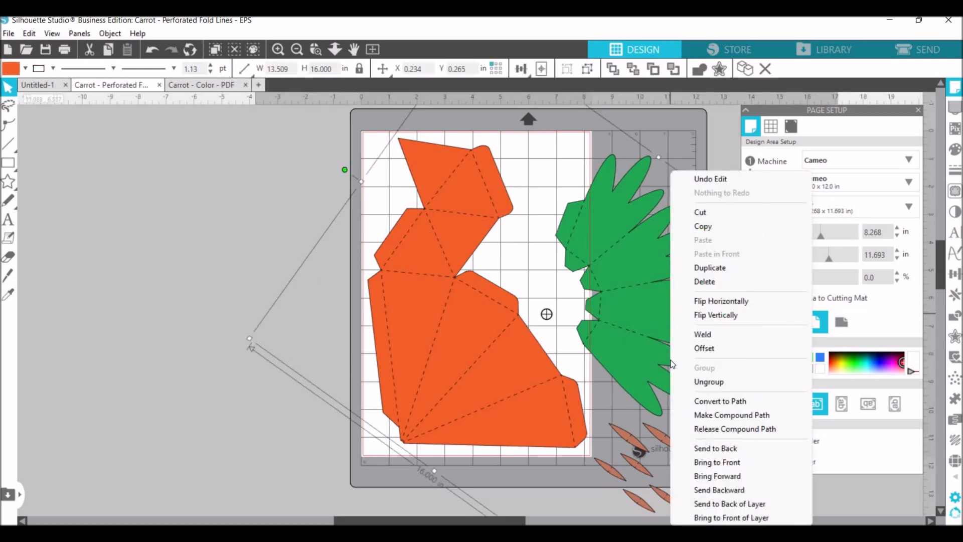
{"action": "left_click", "coordinate": [712, 382]}
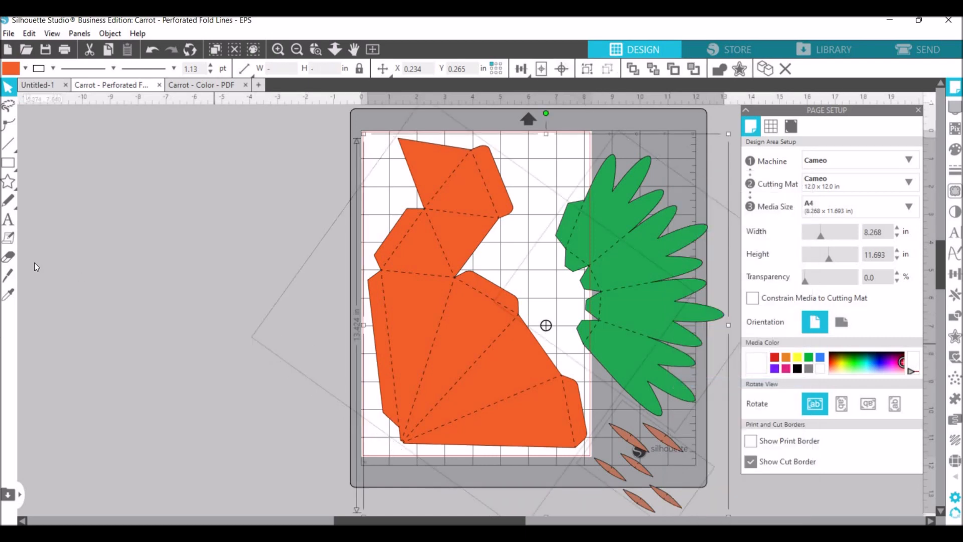
{"action": "left_click", "coordinate": [594, 295]}
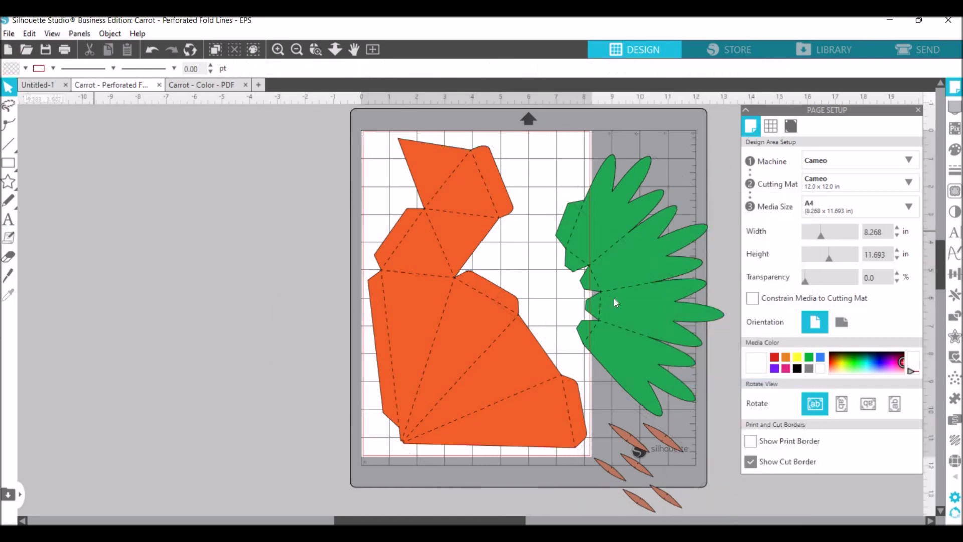
Move the green leaf piece and the small brown detail shapes off the mat, leaving only the orange body on the page.
{"action": "left_click_drag", "start_coordinate": [646, 279], "coordinate": [239, 277]}
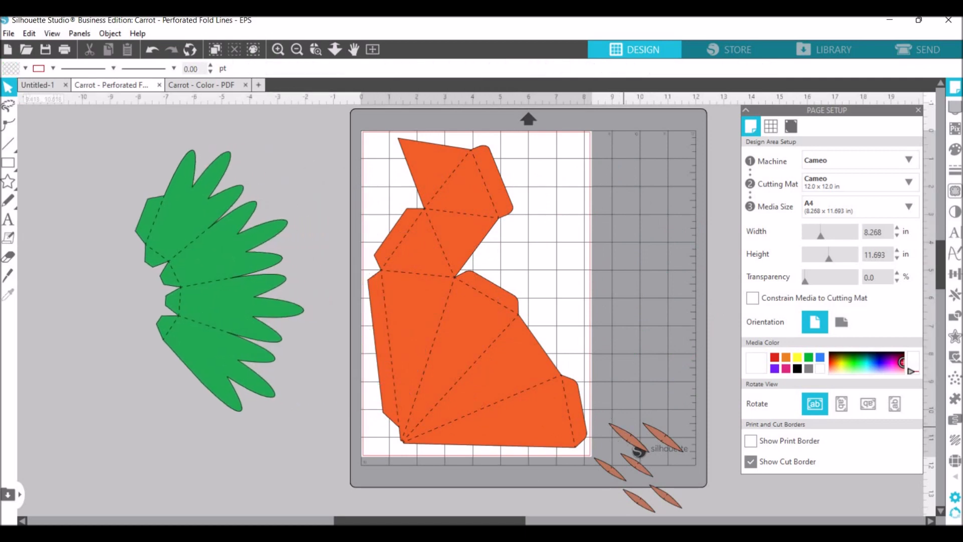
{"action": "left_click_drag", "start_coordinate": [624, 434], "coordinate": [114, 279]}
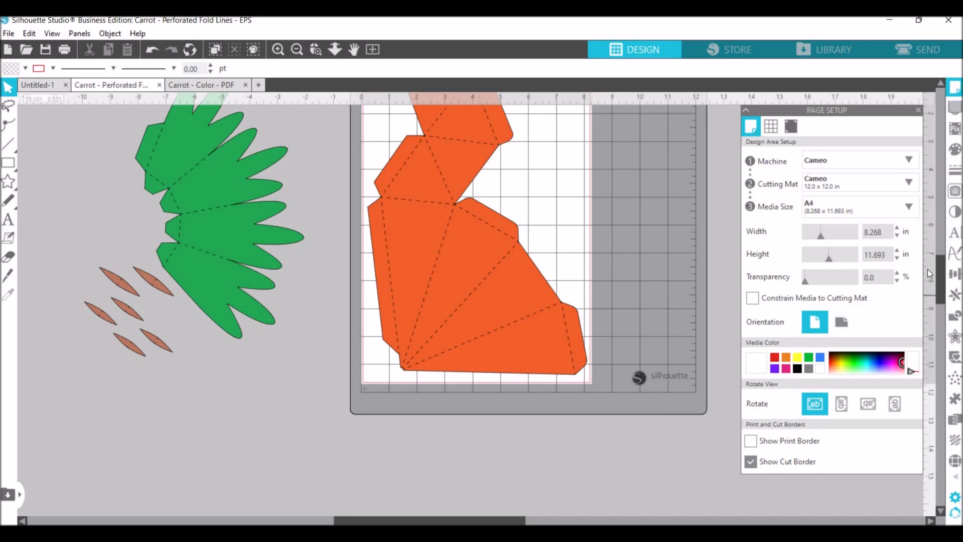
{"action": "scroll", "coordinate": [928, 274], "scroll_direction": "down", "scroll_amount": 2}
{"action": "scroll", "coordinate": [928, 277], "scroll_direction": "up", "scroll_amount": 5}
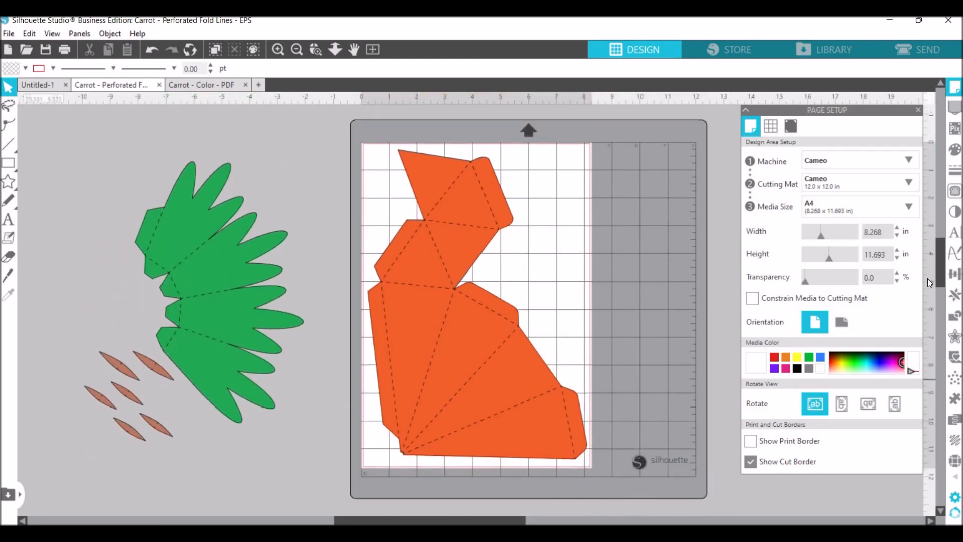